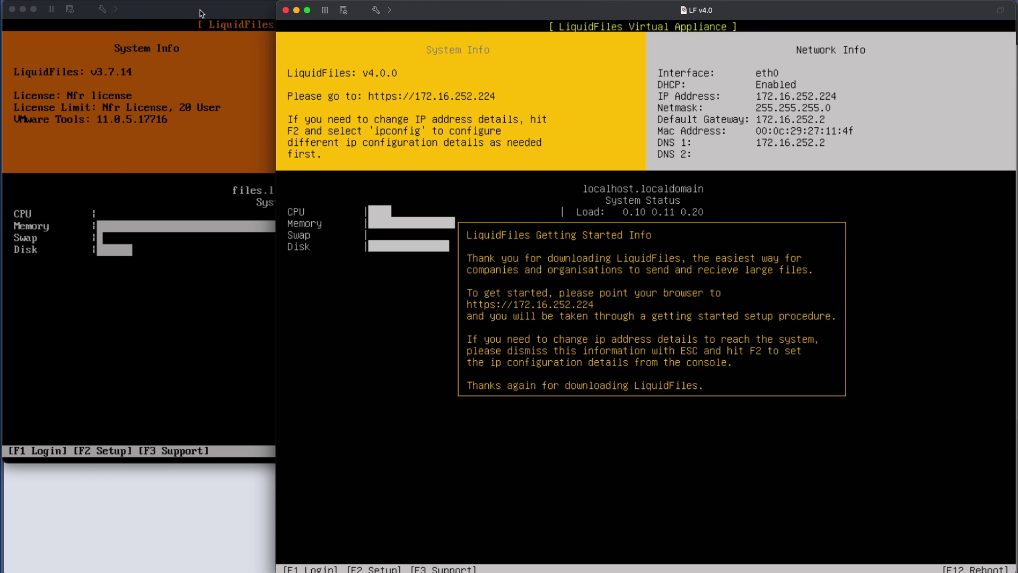
# - Compare the v3.7.14 and v4.0.0 consoles, ending on the files.liquidftest.com v3.7.14 console
pyautogui.click(201, 13)
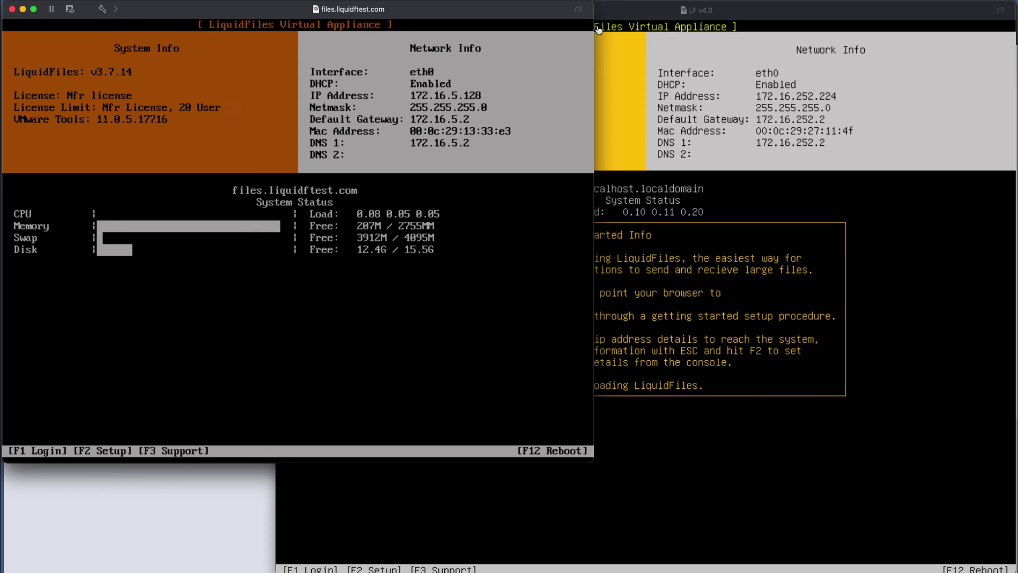
pyautogui.click(628, 12)
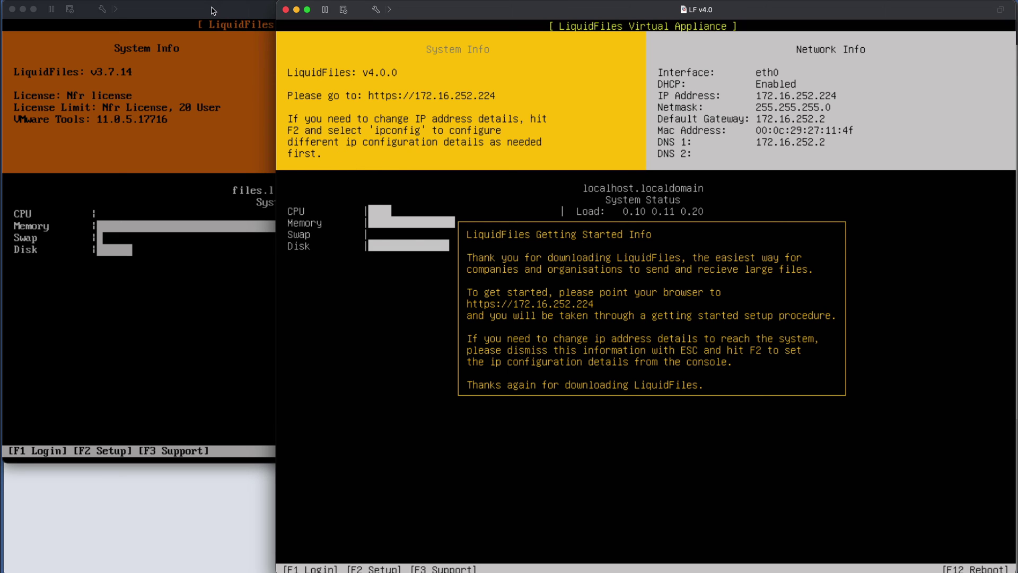
pyautogui.click(132, 308)
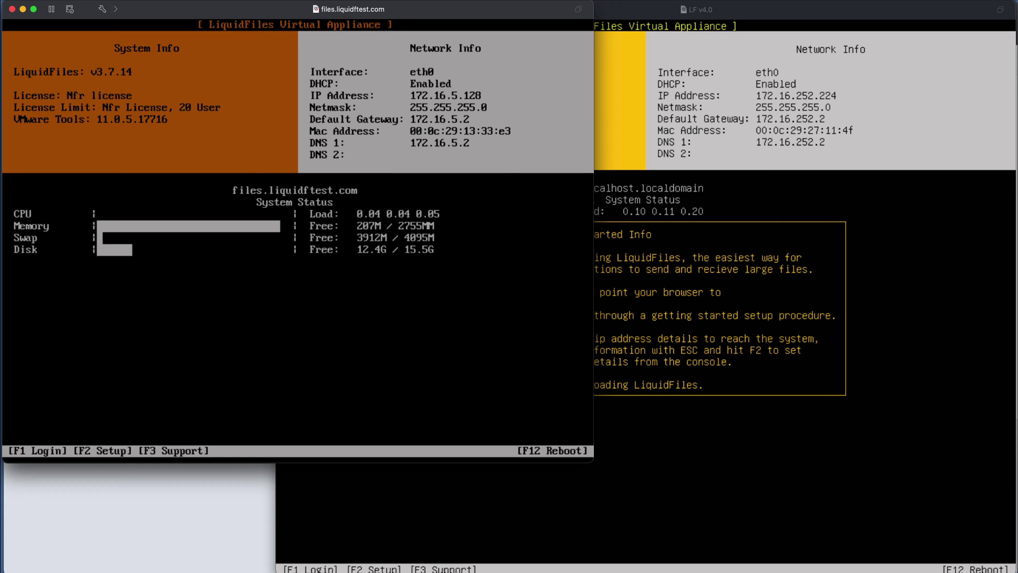
# - Log into the old v3.7.14 appliance as root and run 'ft migrate'
pyautogui.press('F1')
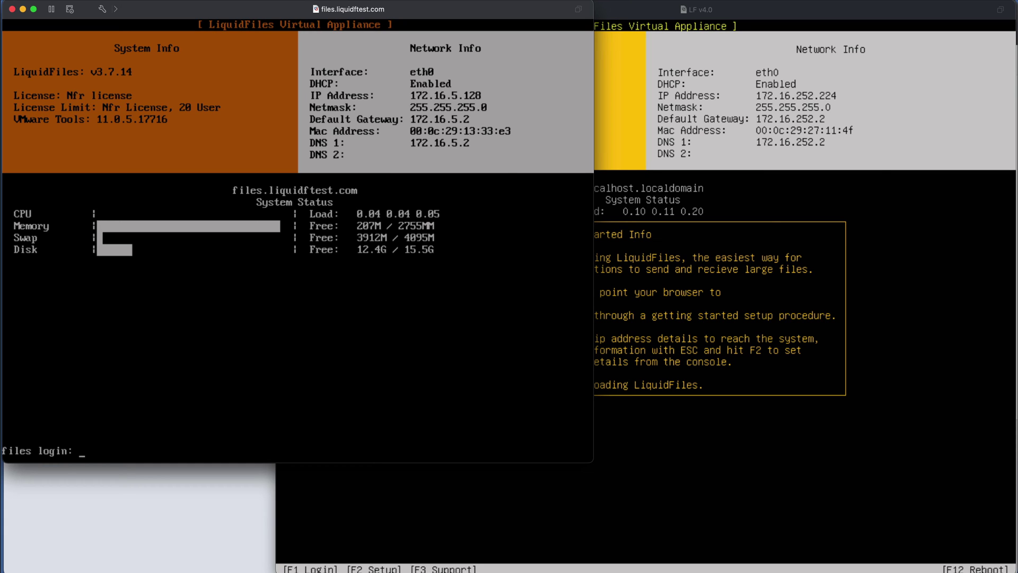
pyautogui.write('root')
pyautogui.press('Return')
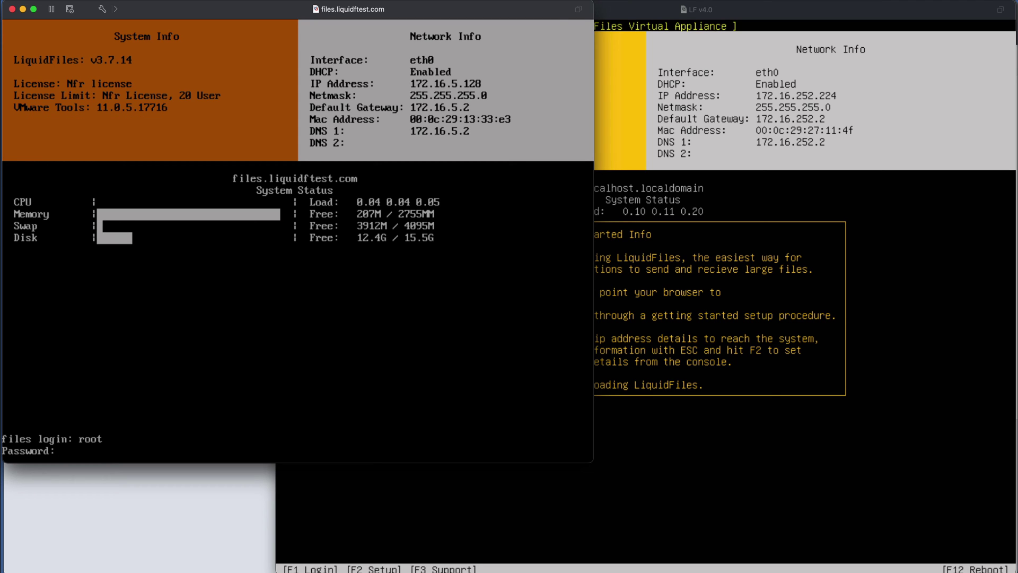
pyautogui.press('Return')
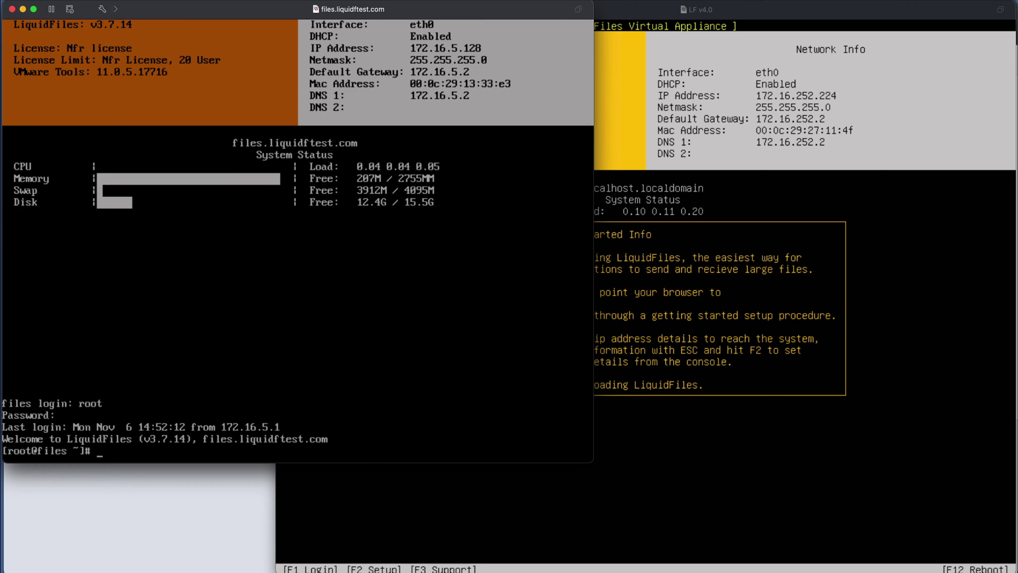
pyautogui.write('ft migrate')
pyautogui.press('Return')
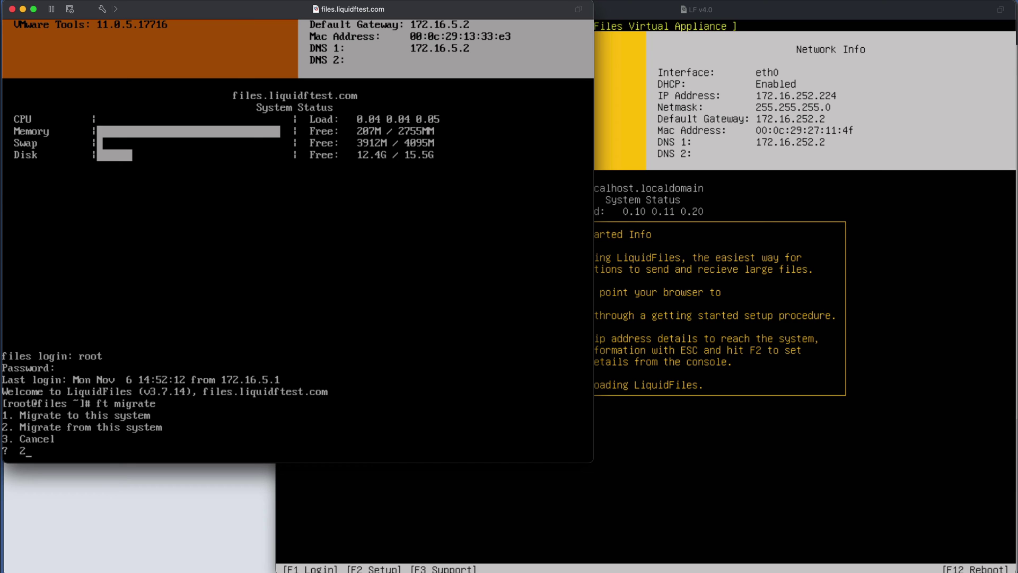
# - Submit option 2 'Migrate from this system' and return to the old appliance console
pyautogui.press('Return')
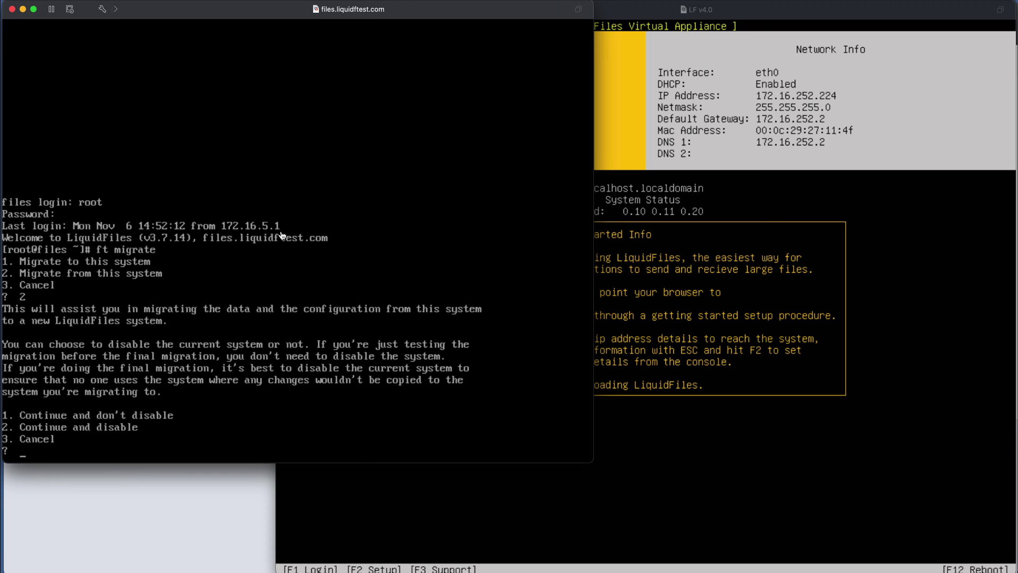
pyautogui.click(600, 565)
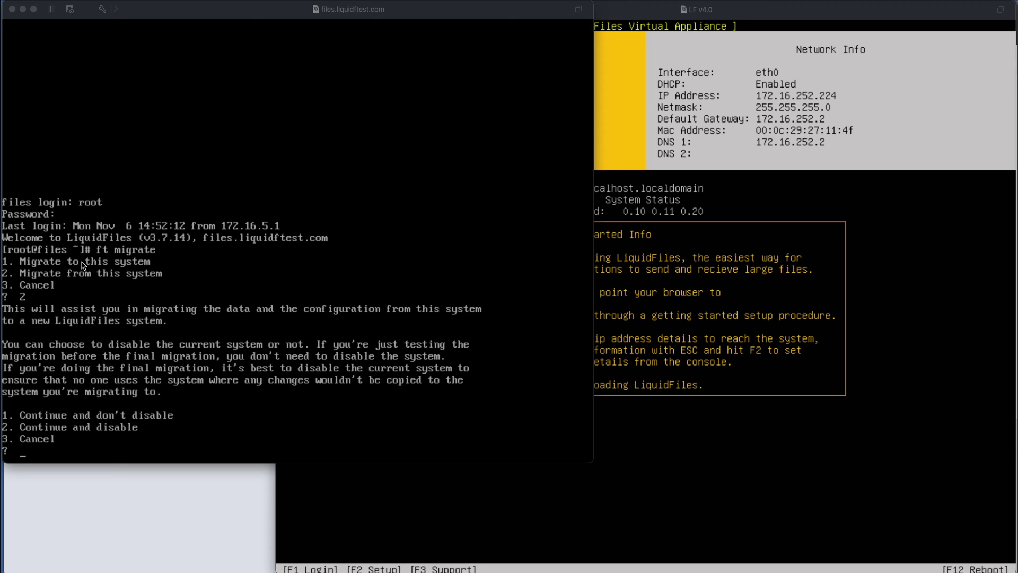
pyautogui.click(304, 13)
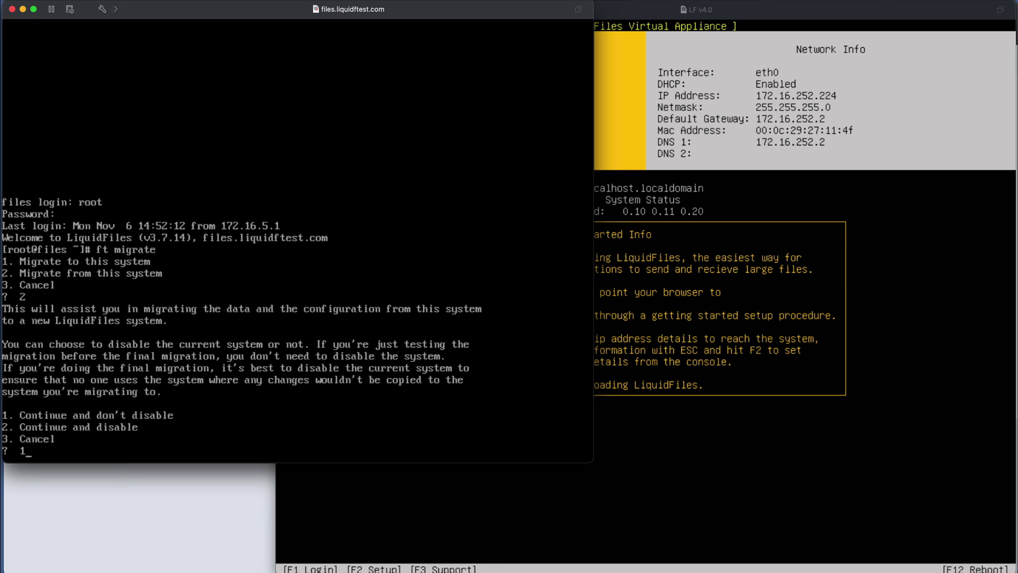
# - Continue without disabling so the database is backed up, then bring the v4.0.0 console forward
pyautogui.press('Return')
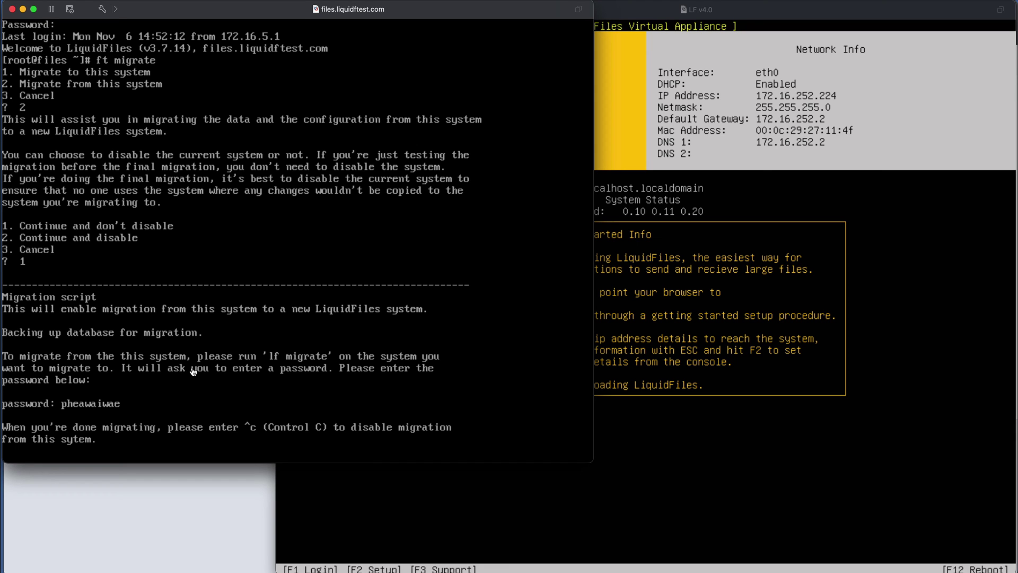
pyautogui.click(666, 9)
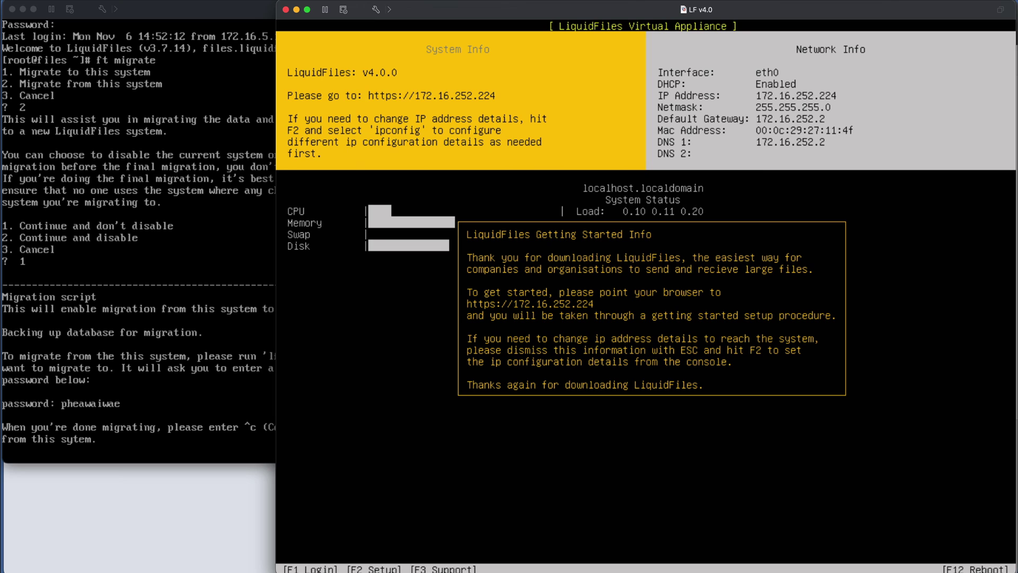
# - Dismiss the v4.0.0 Getting Started notice and show the setup tools list
pyautogui.press('Escape')
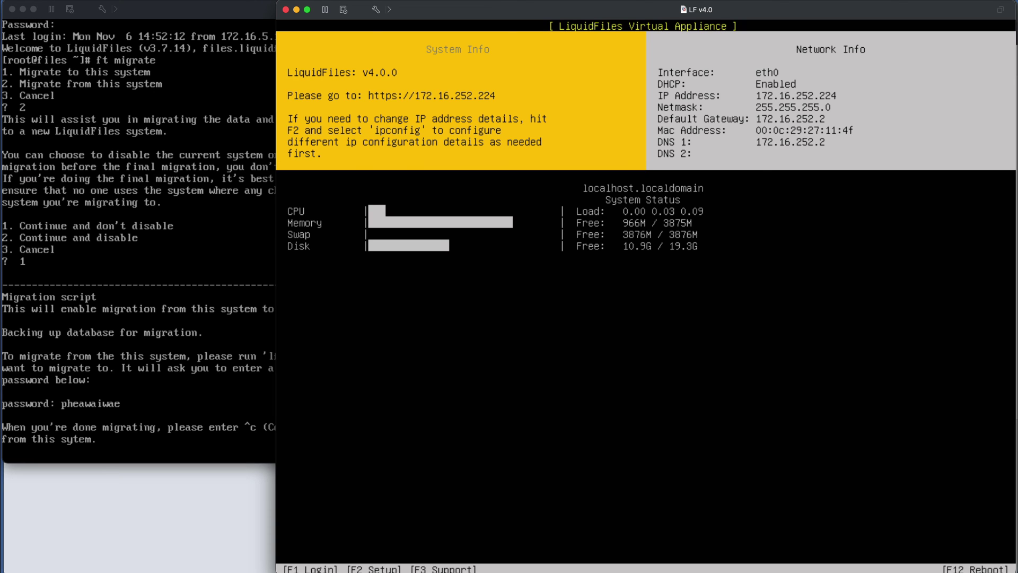
pyautogui.press('F2')
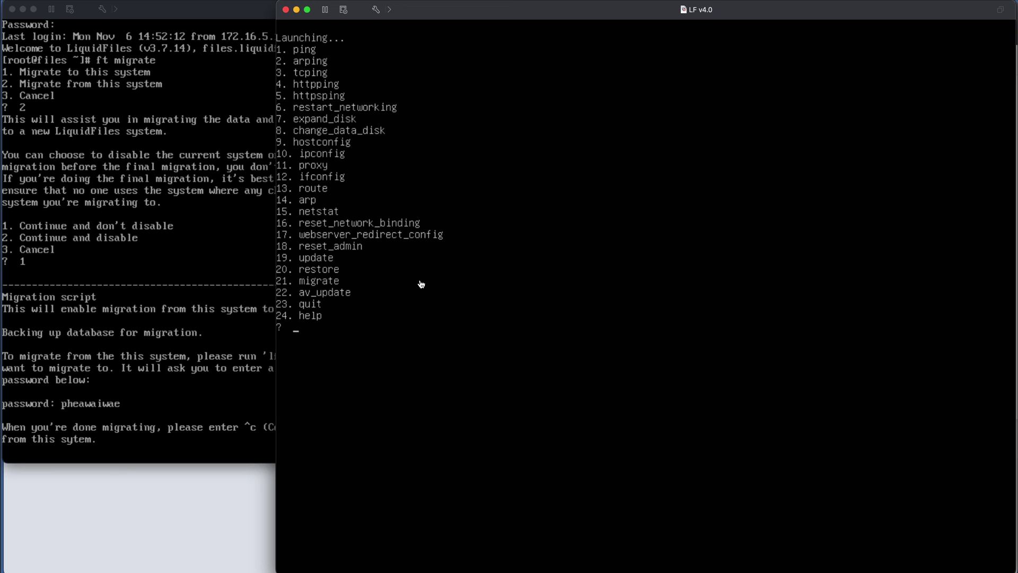
# - Launch setup tool 21 (migrate) on the v4.0.0 appliance
pyautogui.write('21')
pyautogui.press('Return')
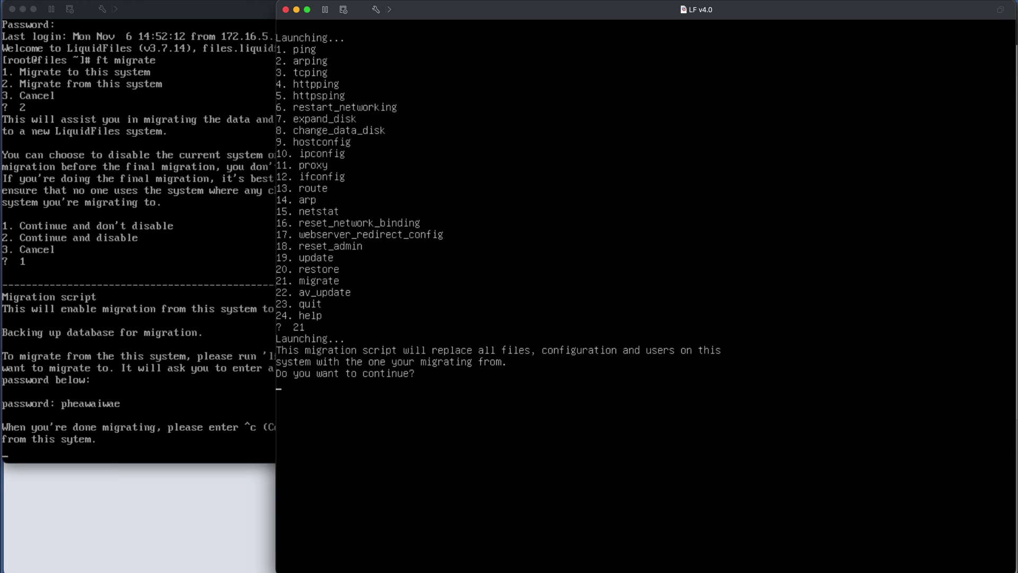
# - Confirm with 'yes', set source 172.16.5.128, and enter the source's migration password
pyautogui.press('Return')
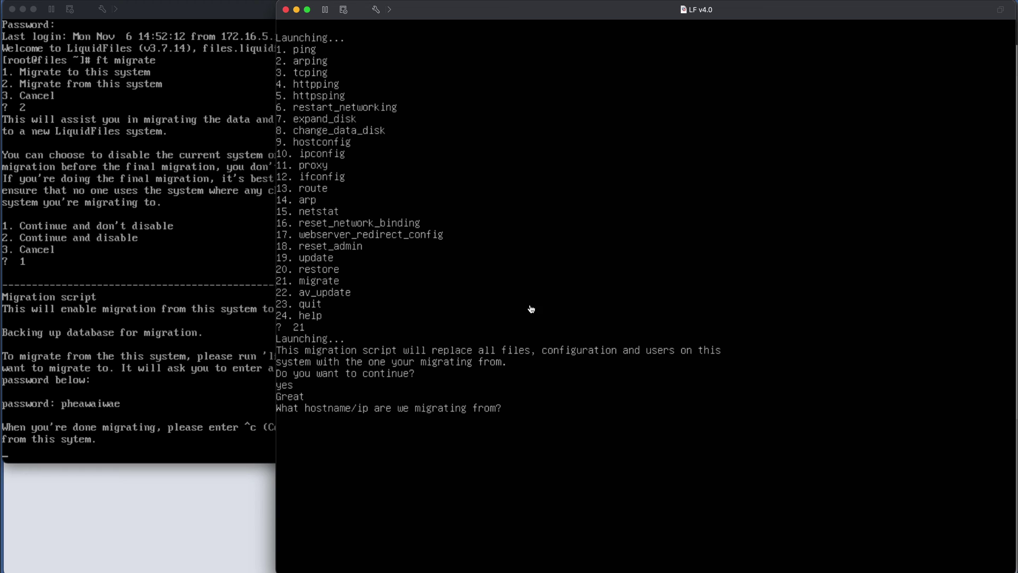
pyautogui.press('Return')
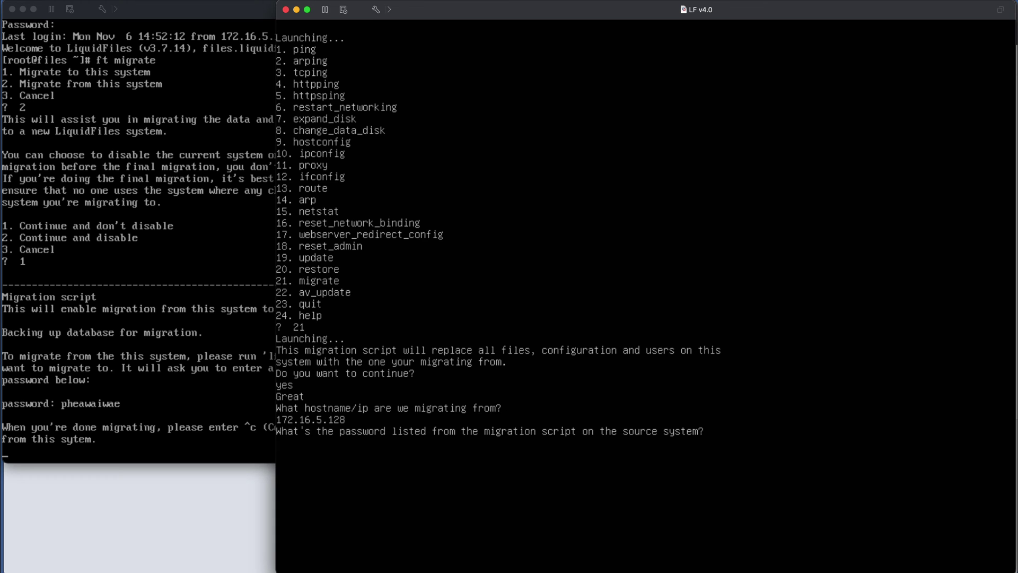
pyautogui.press('Return')
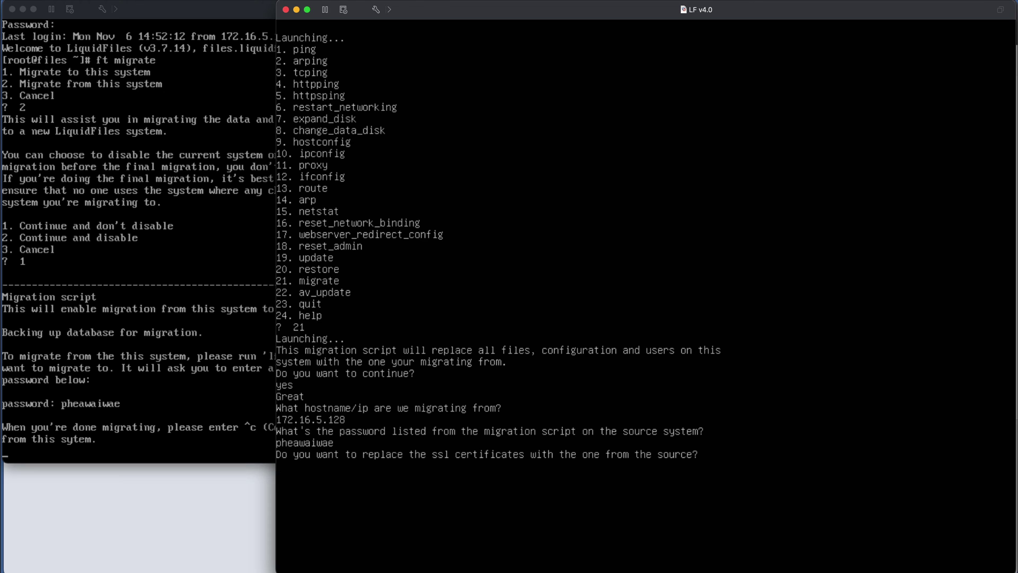
# - Answer 'n' to keep the new appliance's SSL certificates and start the rsync transfer
pyautogui.write('n')
pyautogui.press('Return')
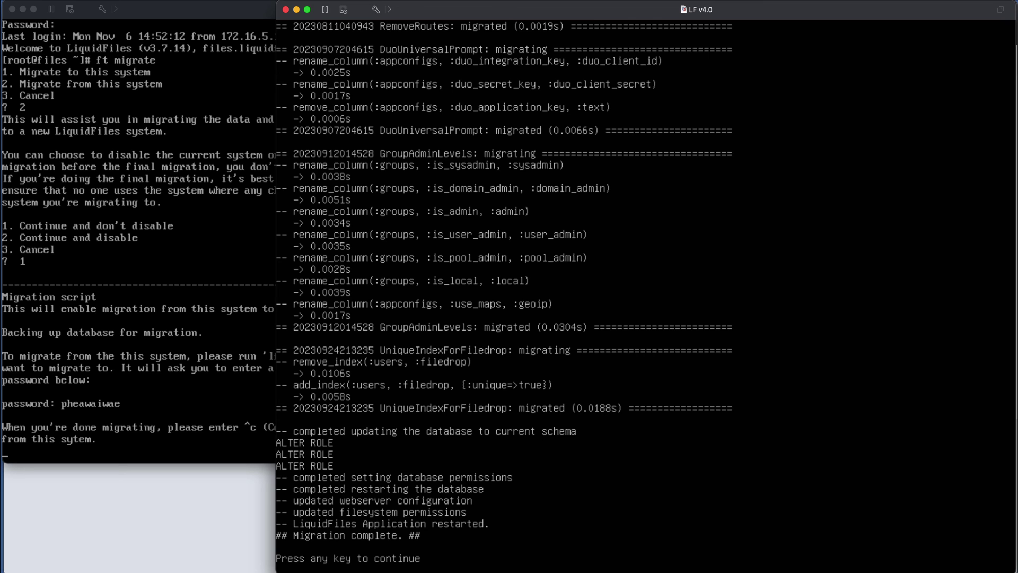
# - Continue past the 'Migration complete' message to the v4.0 console menu
pyautogui.press('Return')
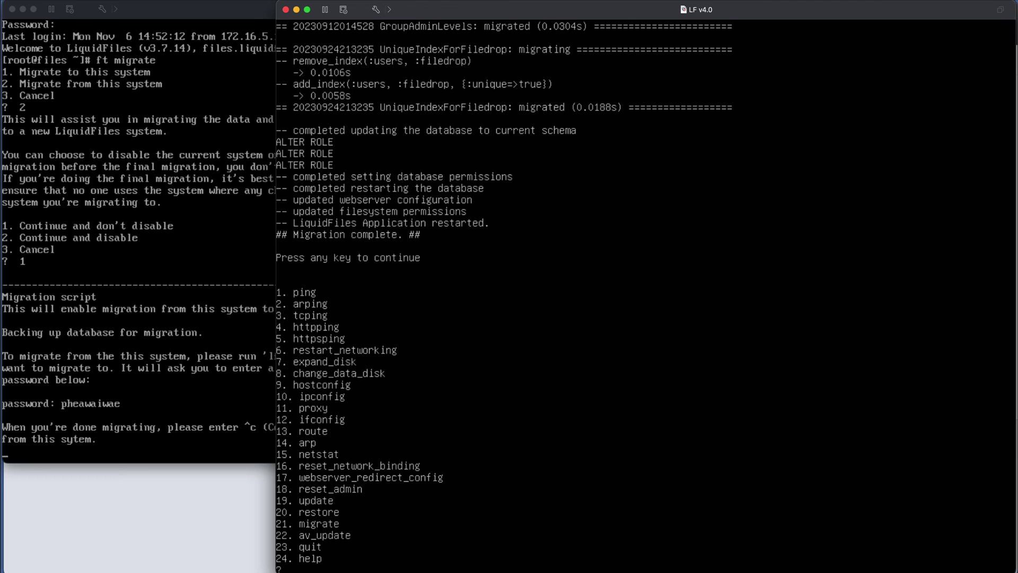
# - Quit the v4.0 menu with 23, then stop migration on the v3.7.14 appliance and log out
pyautogui.write('23')
pyautogui.press('Return')
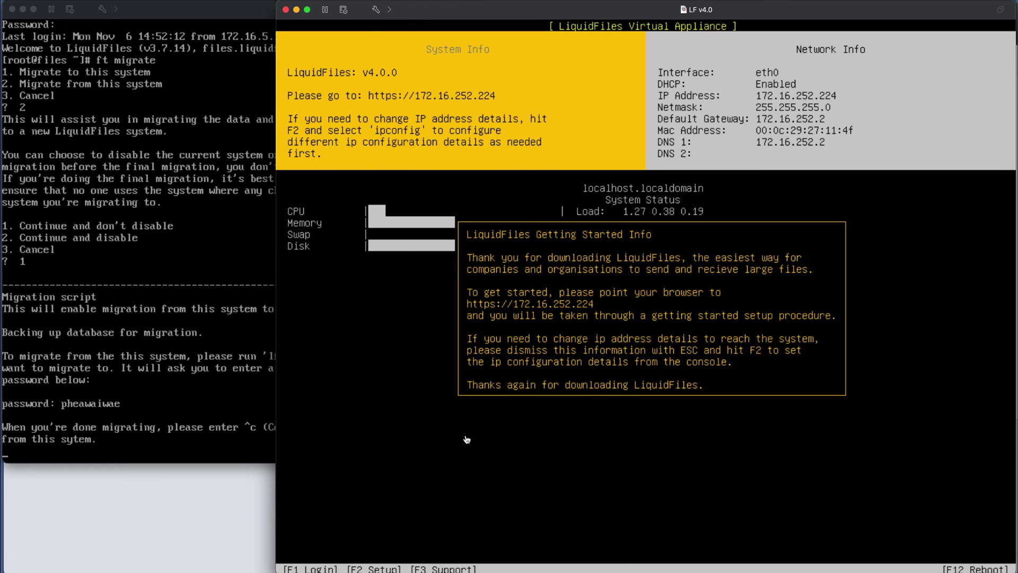
pyautogui.click(214, 401)
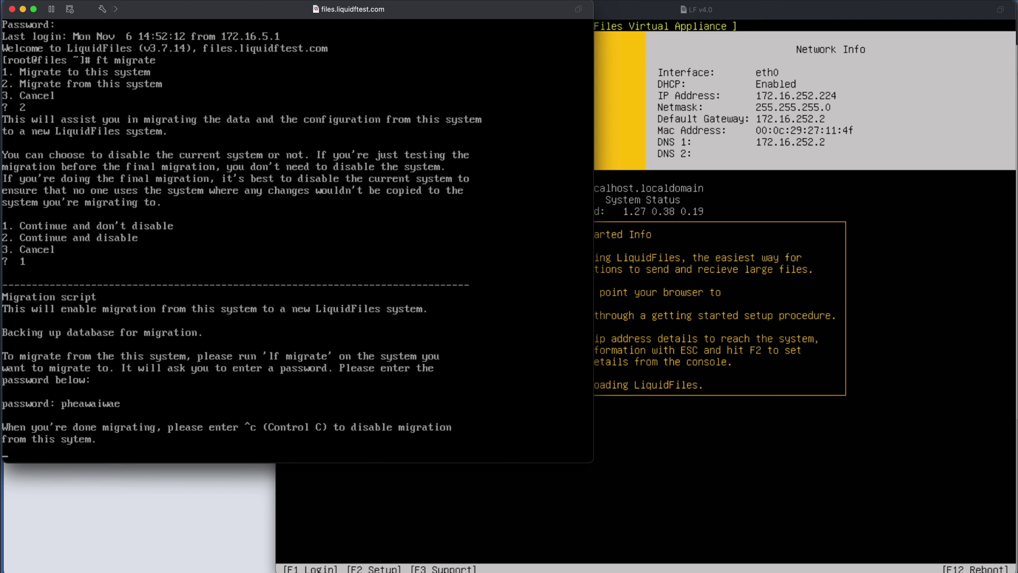
pyautogui.hotkey('ctrl', 'c')
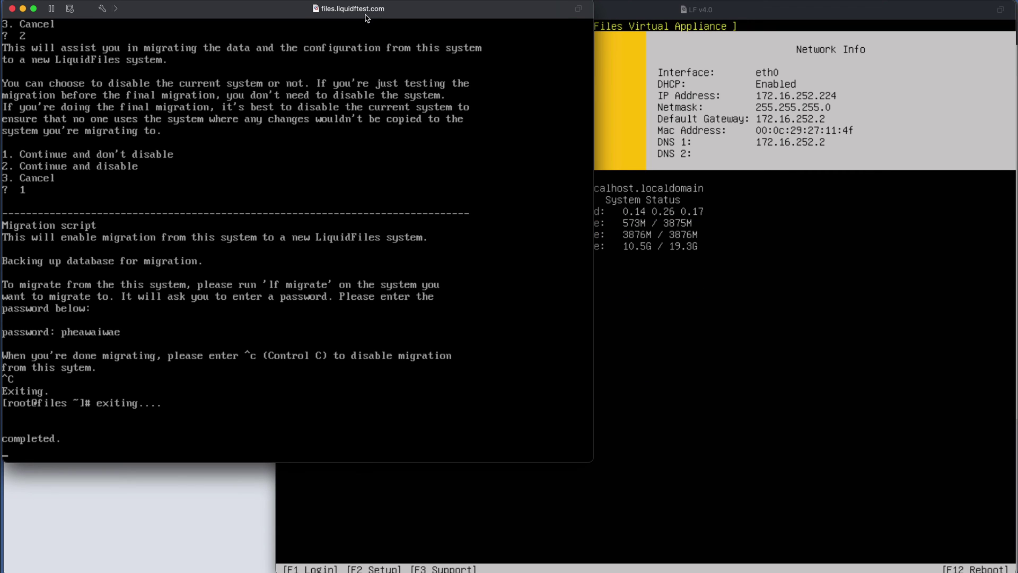
pyautogui.hotkey('ctrl', 'c')
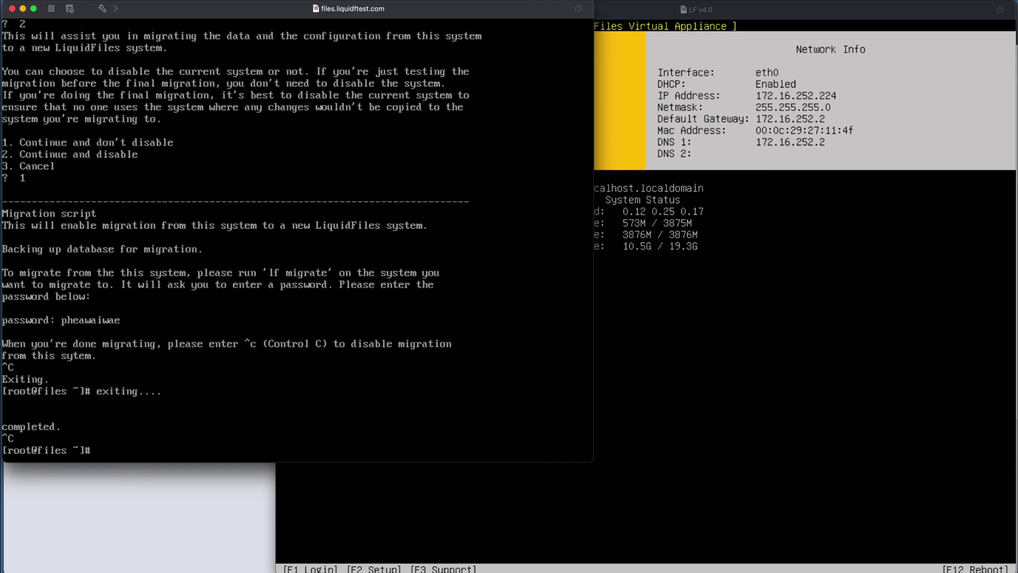
pyautogui.hotkey('ctrl', 'd')
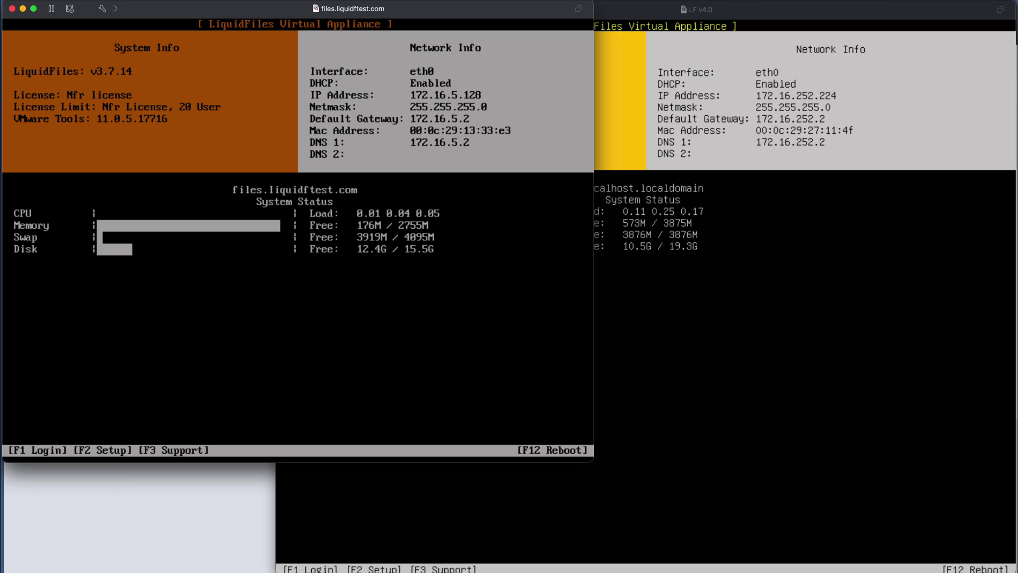
# - Read IP 172.16.252.224 on the LF v4.0 console and bring up its LiquidFiles login page
pyautogui.click(657, 12)
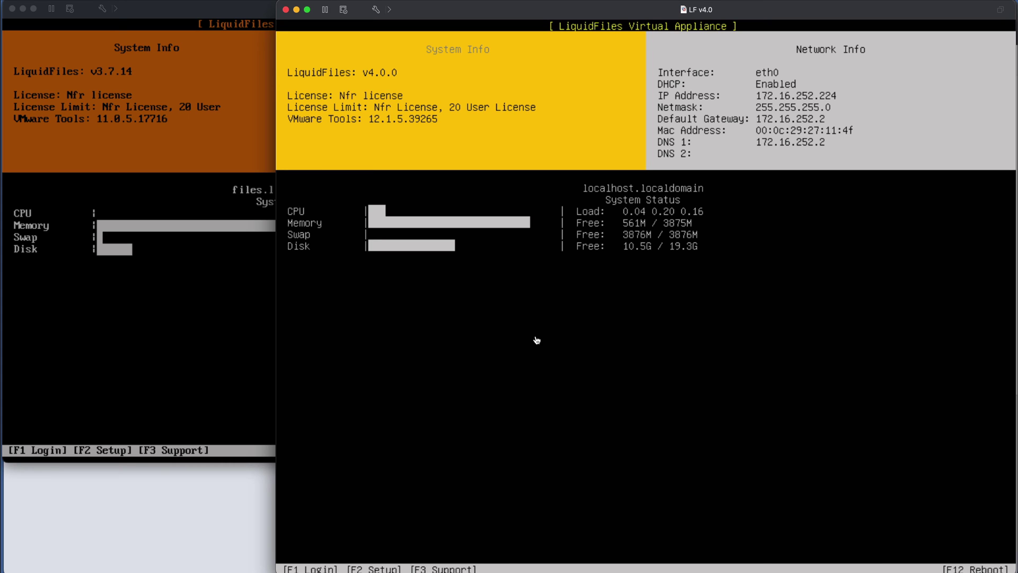
pyautogui.click(214, 517)
pyautogui.click(146, 16)
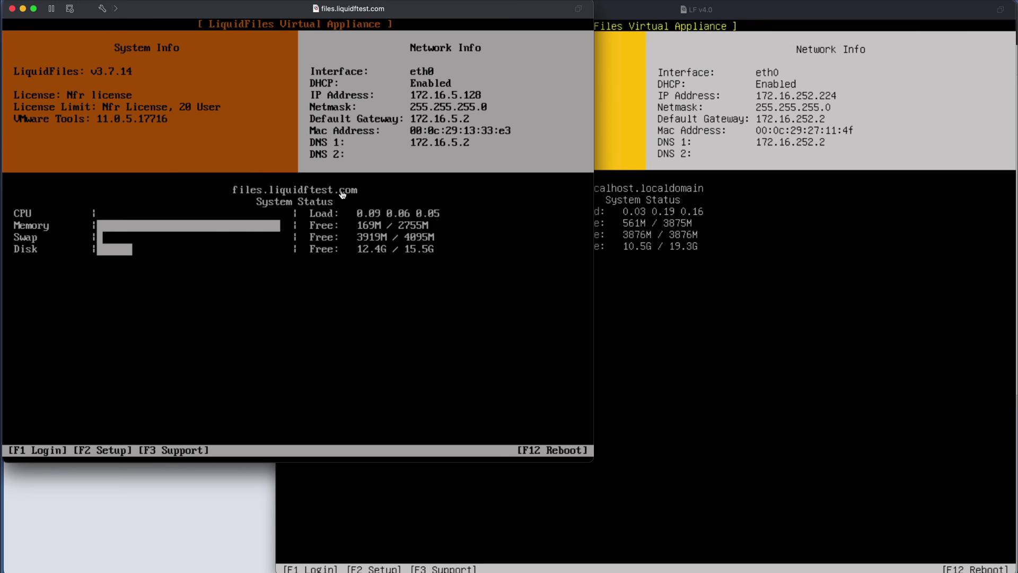
pyautogui.click(659, 16)
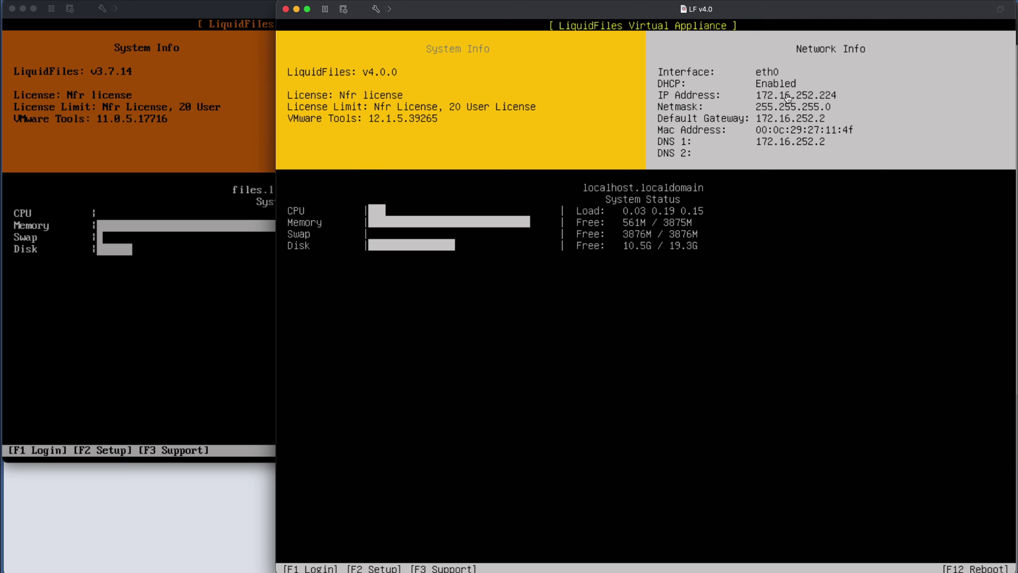
pyautogui.click(158, 511)
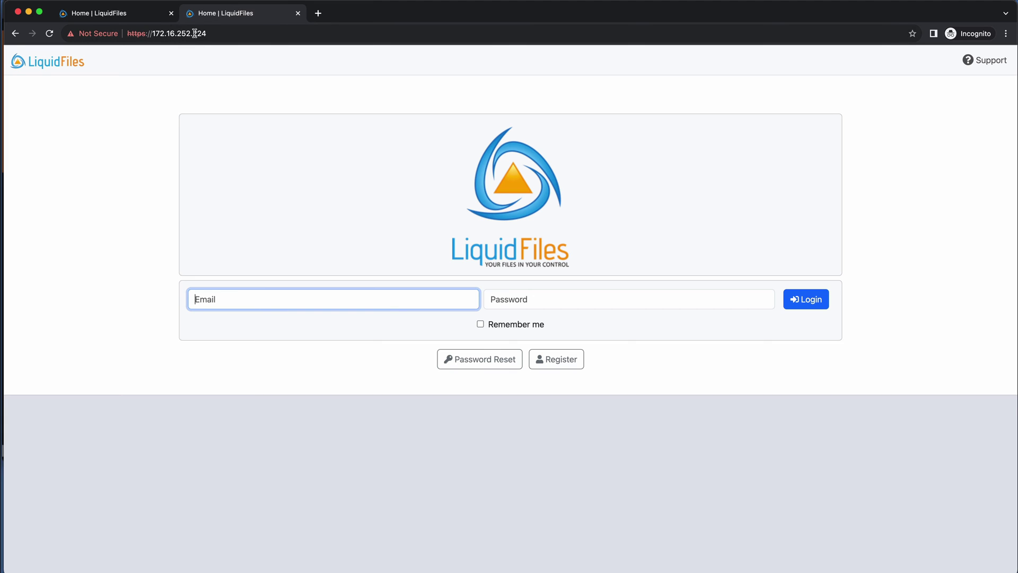
# - Log in to files.liquidftest.com with the saved sysadmin email and password, then open Admin > Users
pyautogui.click(125, 14)
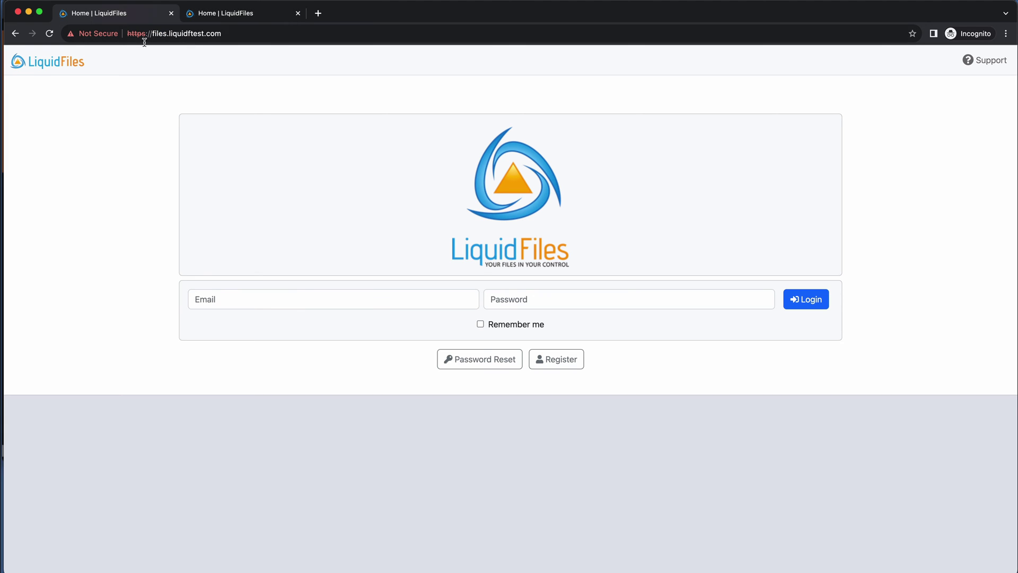
pyautogui.click(296, 295)
pyautogui.click(249, 326)
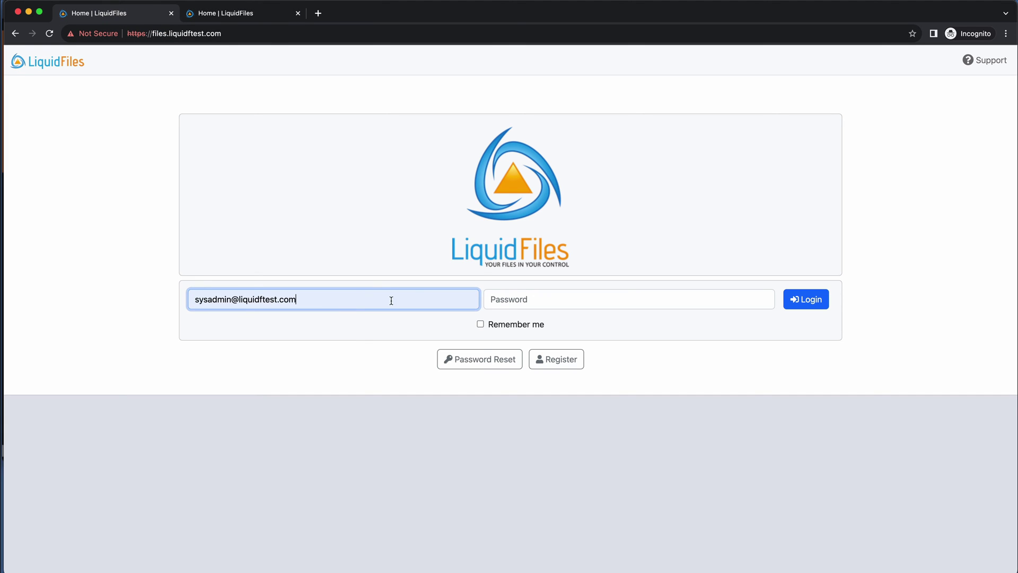
pyautogui.click(594, 296)
pyautogui.write('********')
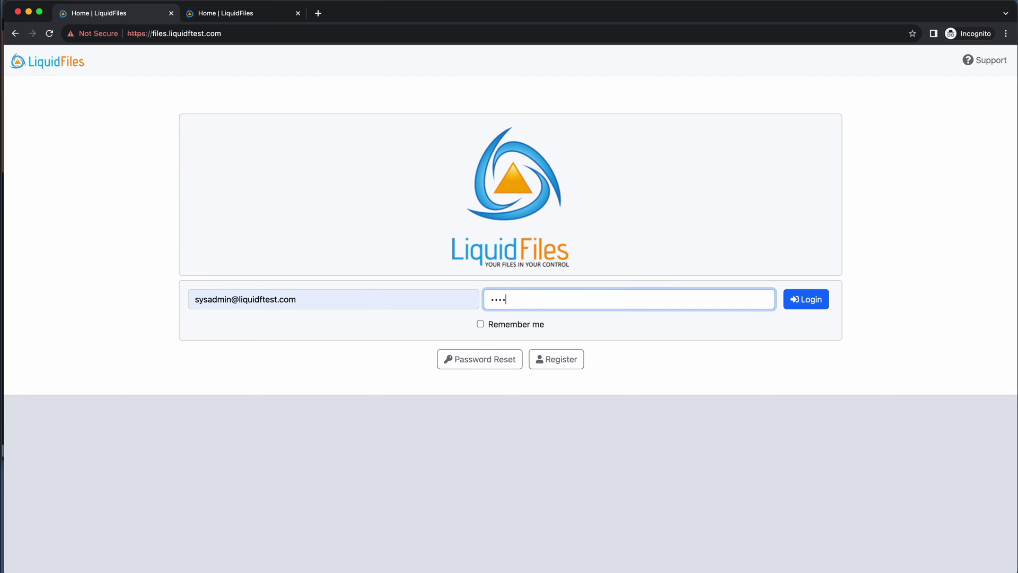
pyautogui.press('Return')
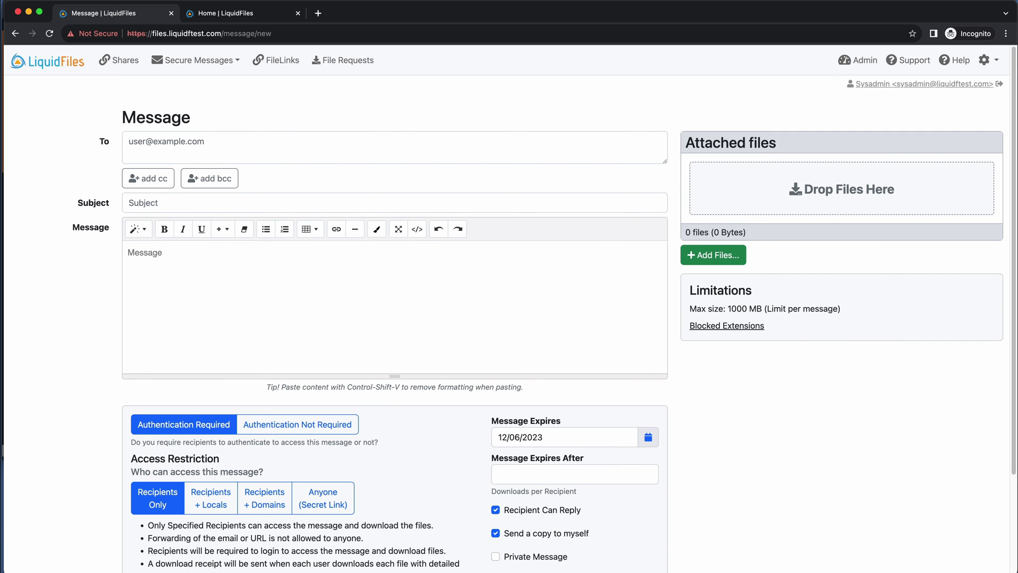
pyautogui.click(857, 60)
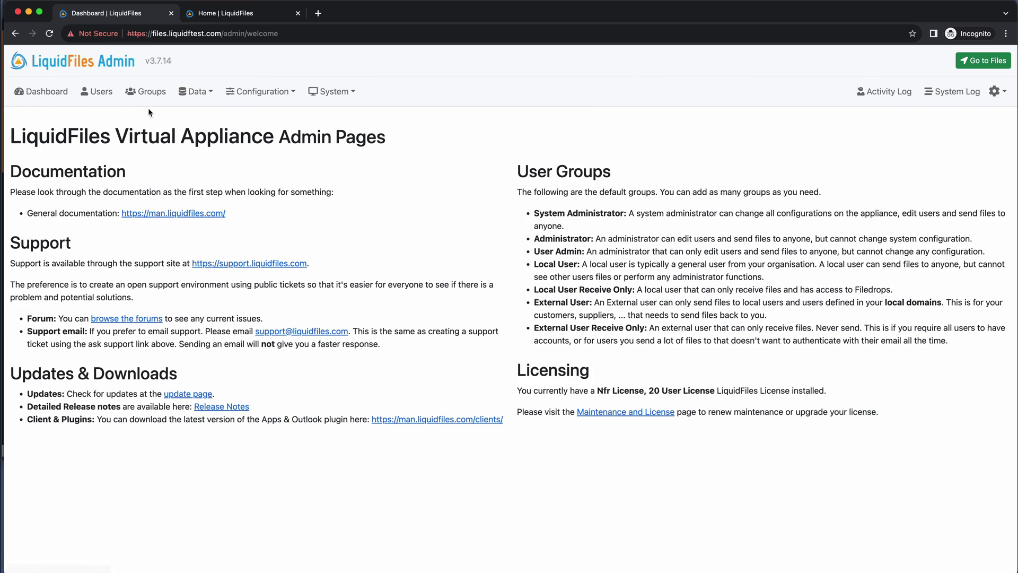
pyautogui.click(97, 91)
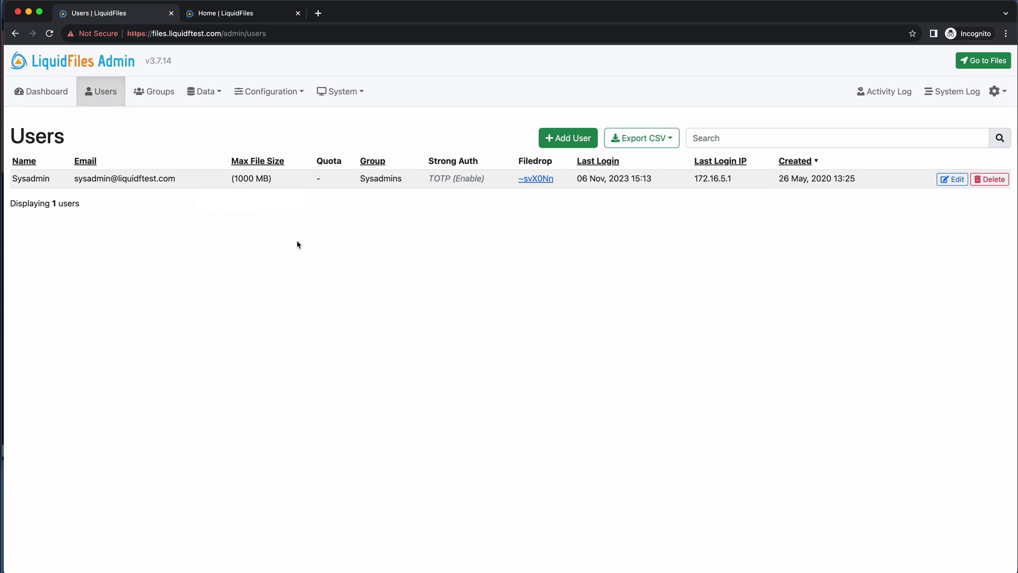
# - Log in at 172.16.252.224 as sysadmin and open Admin > Users showing the migrated account
pyautogui.click(227, 15)
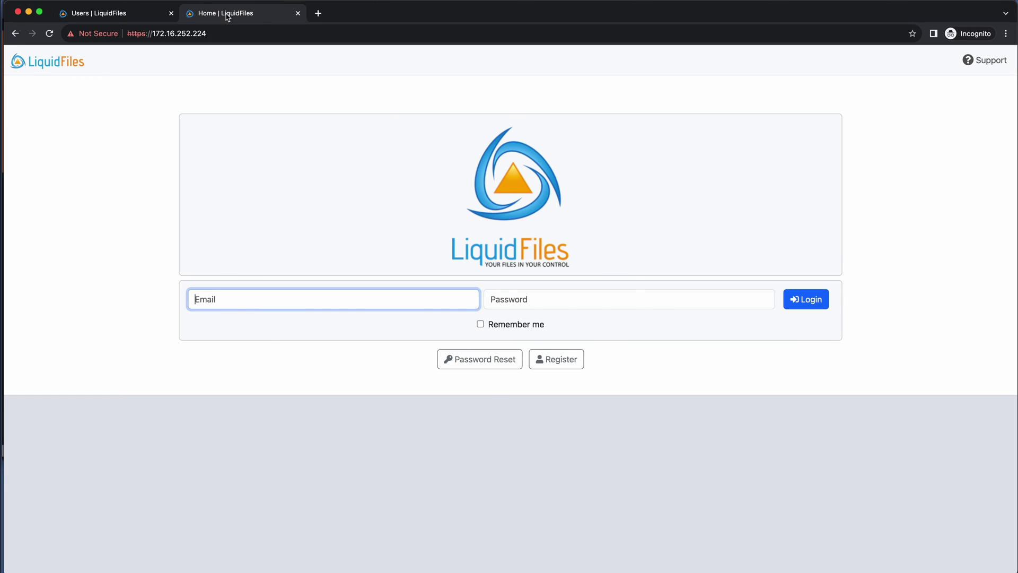
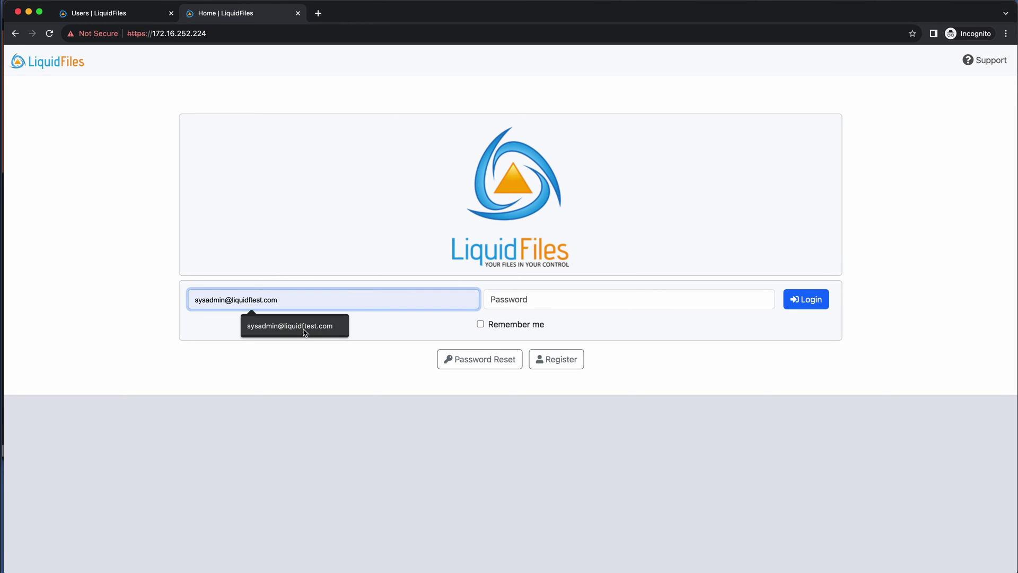
pyautogui.click(305, 329)
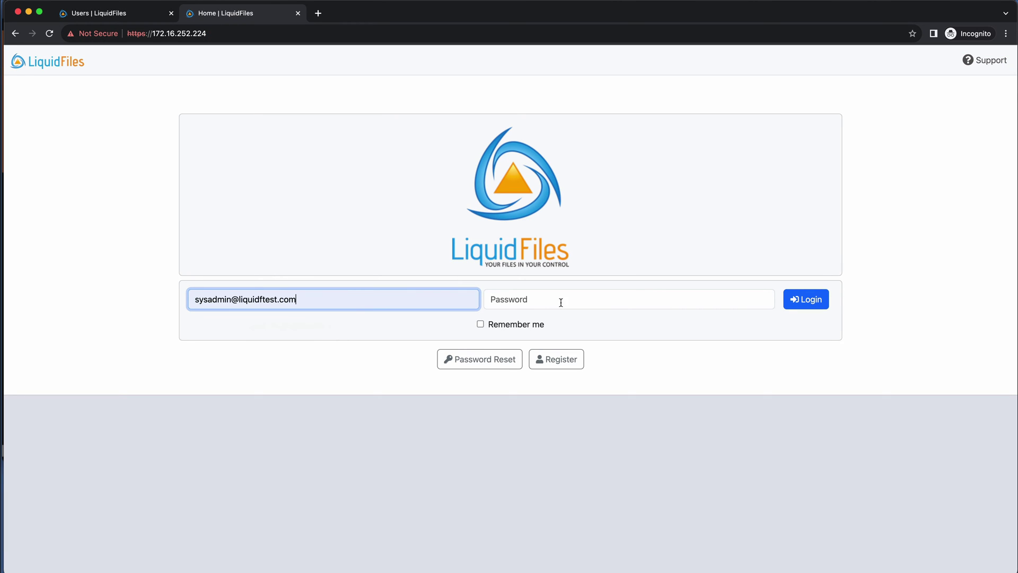
pyautogui.click(573, 300)
pyautogui.write('********')
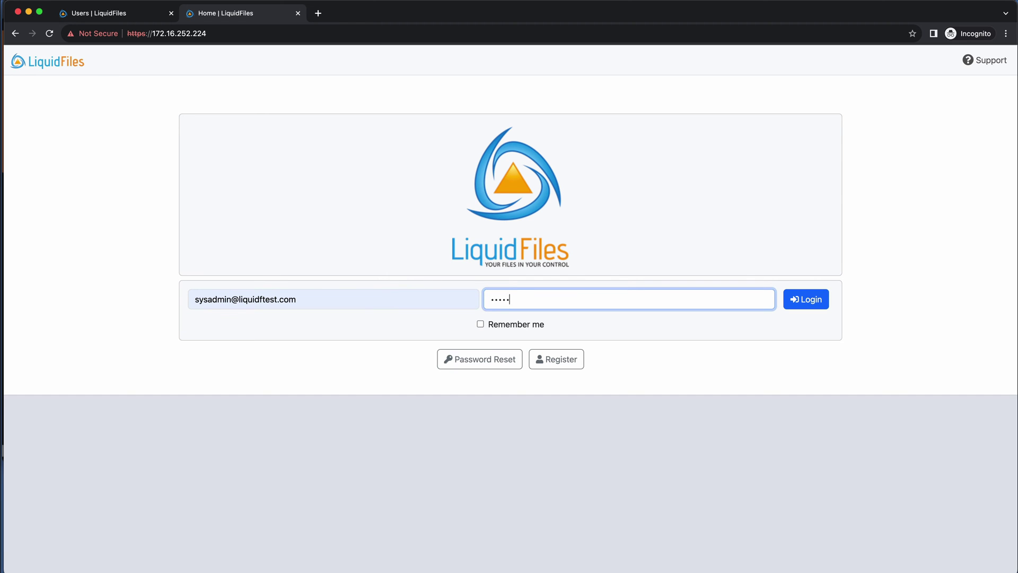
pyautogui.press('Return')
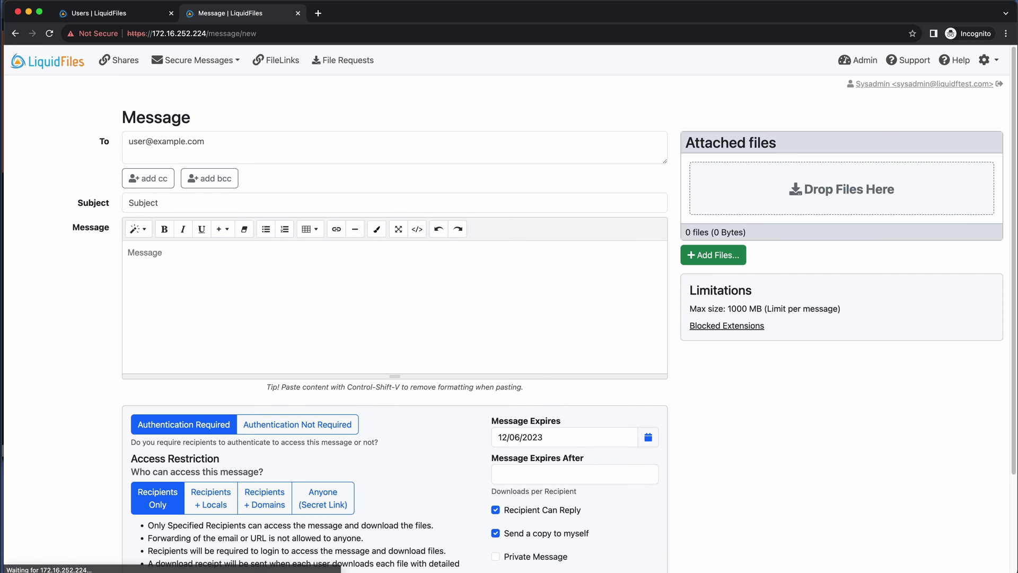
pyautogui.click(862, 60)
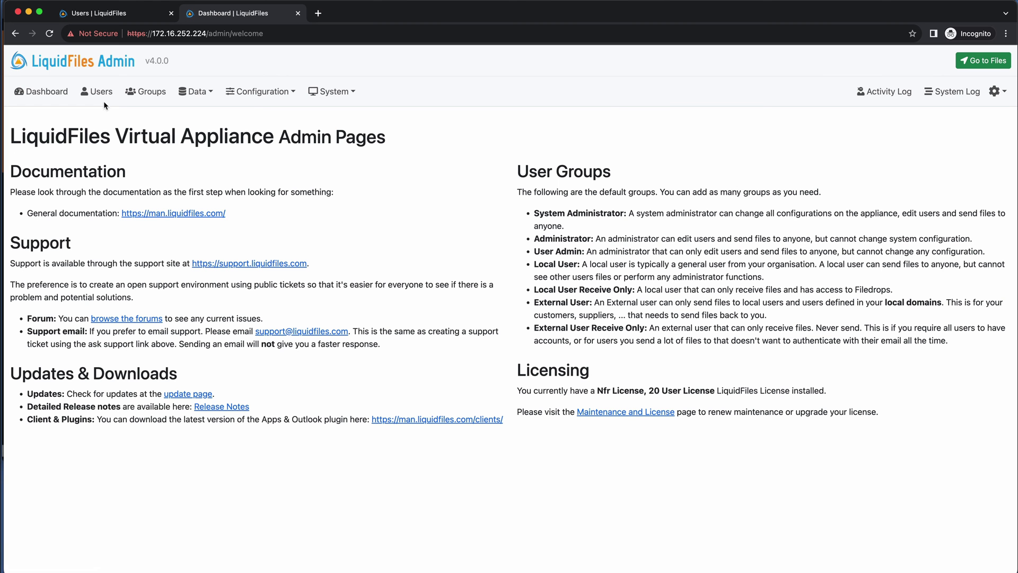
pyautogui.click(99, 91)
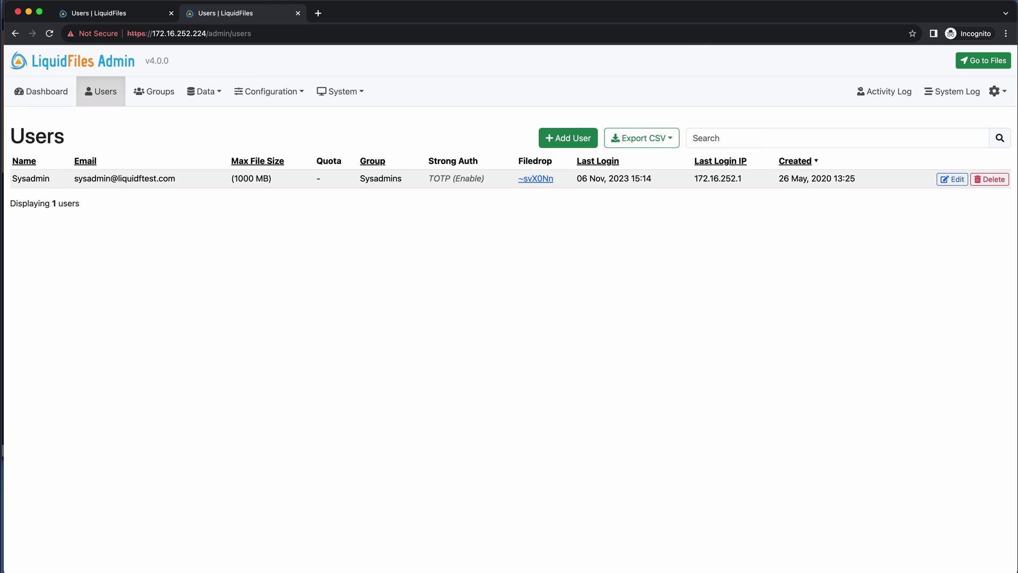
pyautogui.click(318, 97)
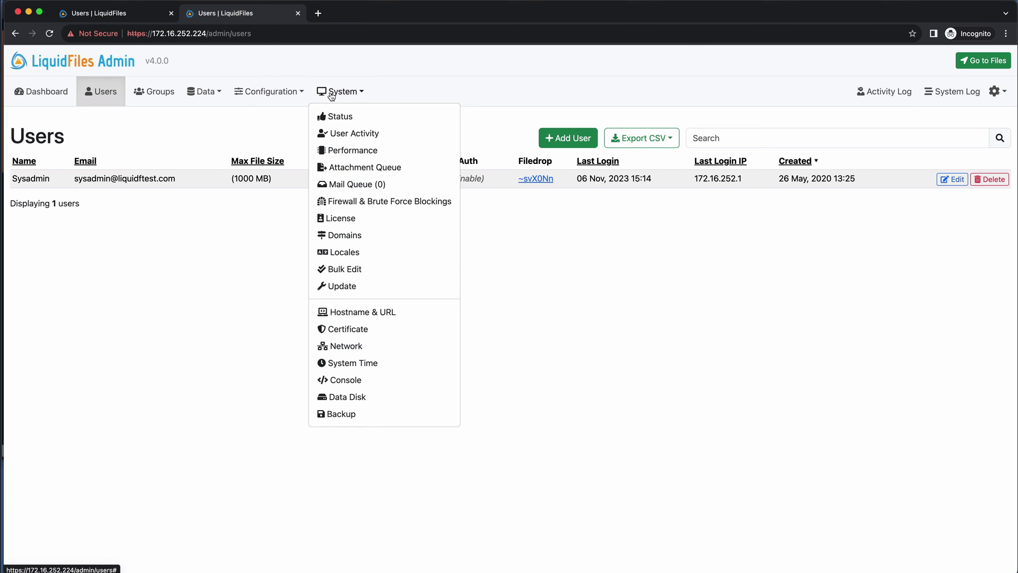
pyautogui.click(377, 316)
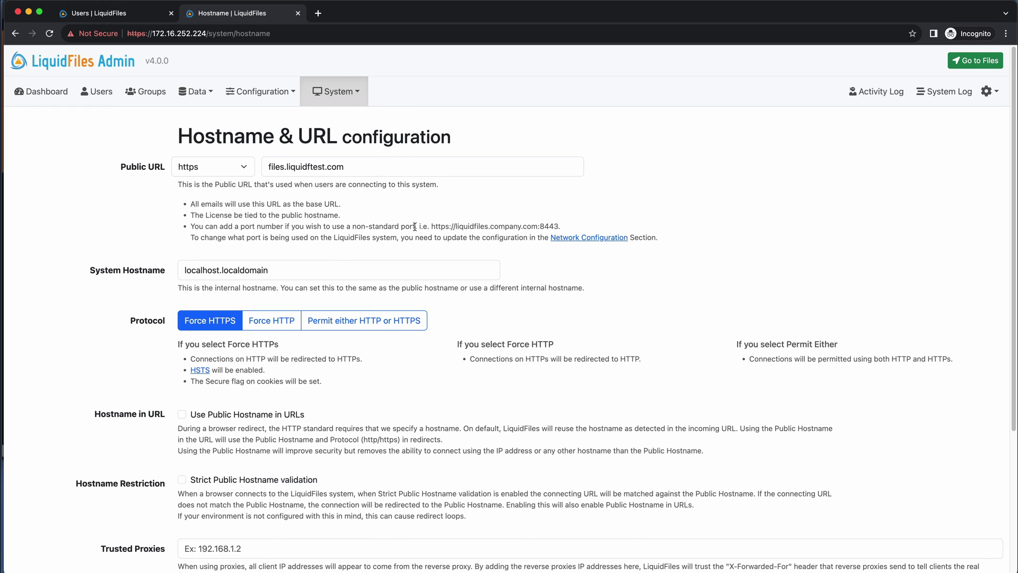
pyautogui.hscroll(1, 415, 227)
pyautogui.hscroll(-1, 415, 226)
pyautogui.click(277, 94)
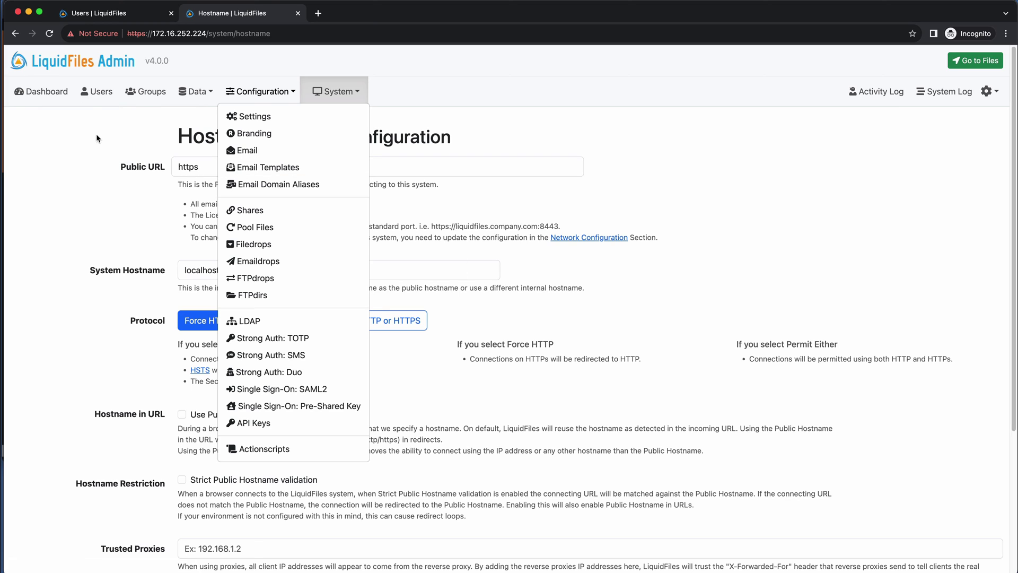
pyautogui.click(502, 142)
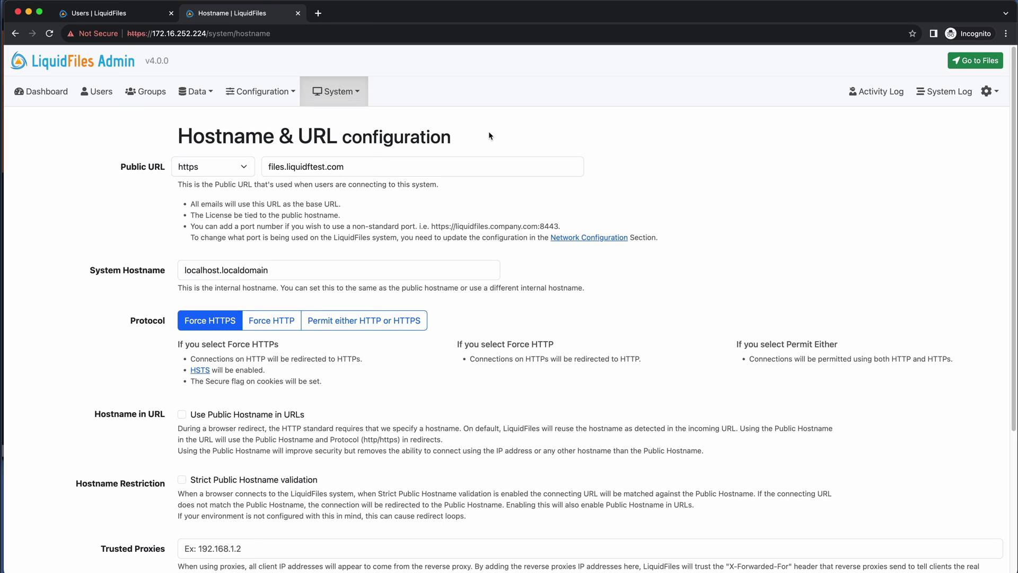
pyautogui.click(97, 92)
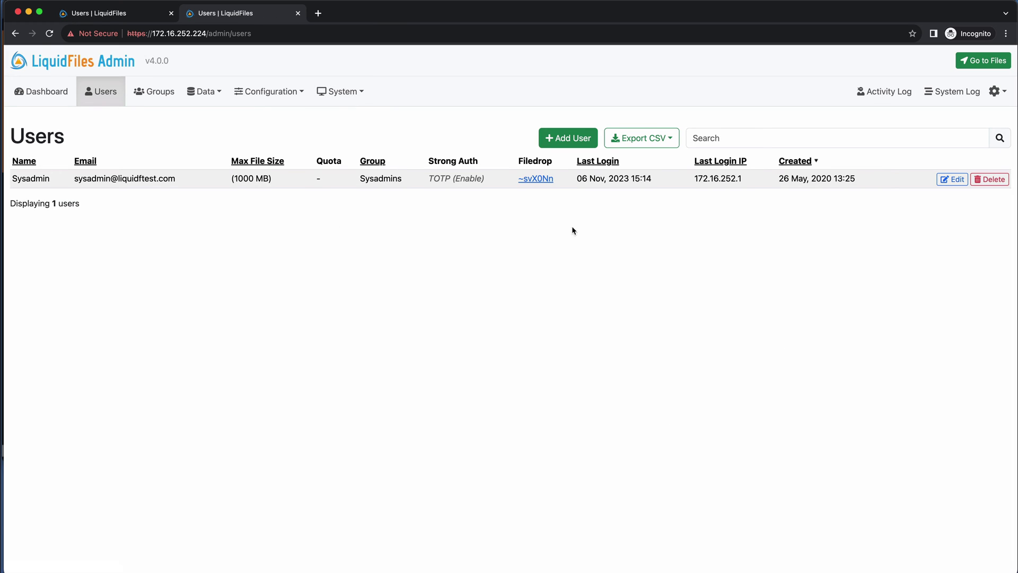
# - Start a new user named 'User 2' with its e-mail address and no password signup request
pyautogui.click(566, 138)
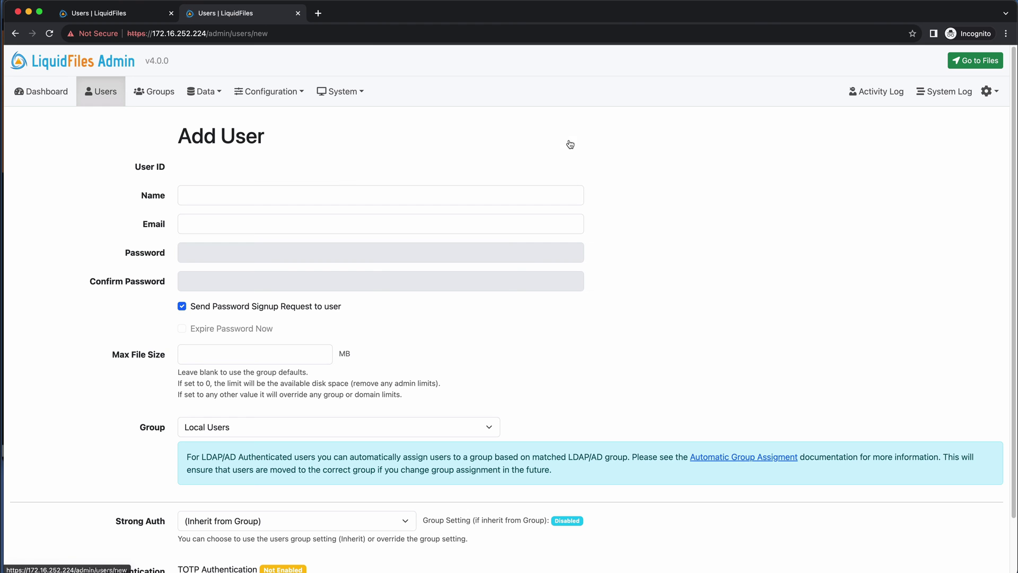
pyautogui.click(270, 193)
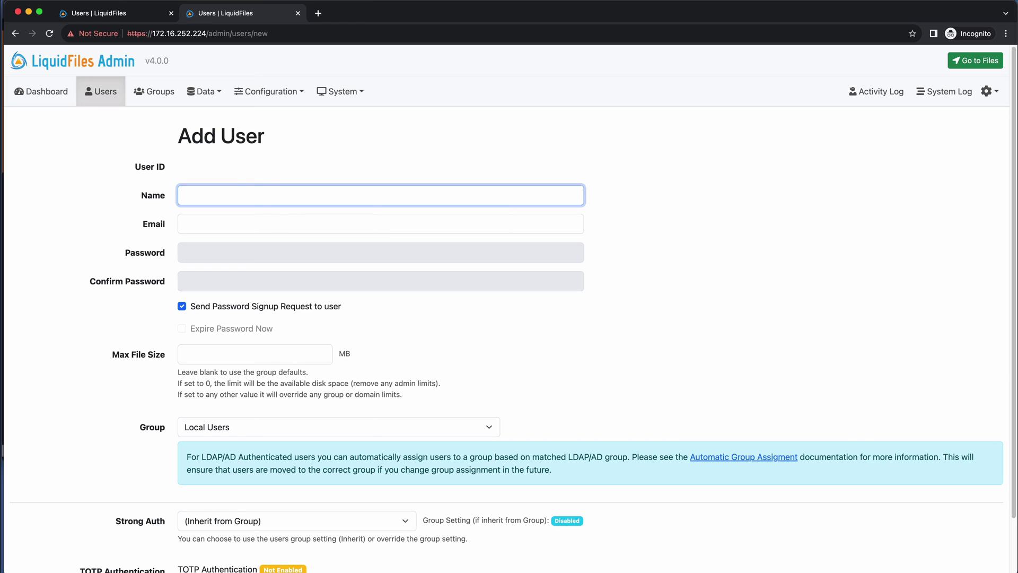
pyautogui.write('User 2')
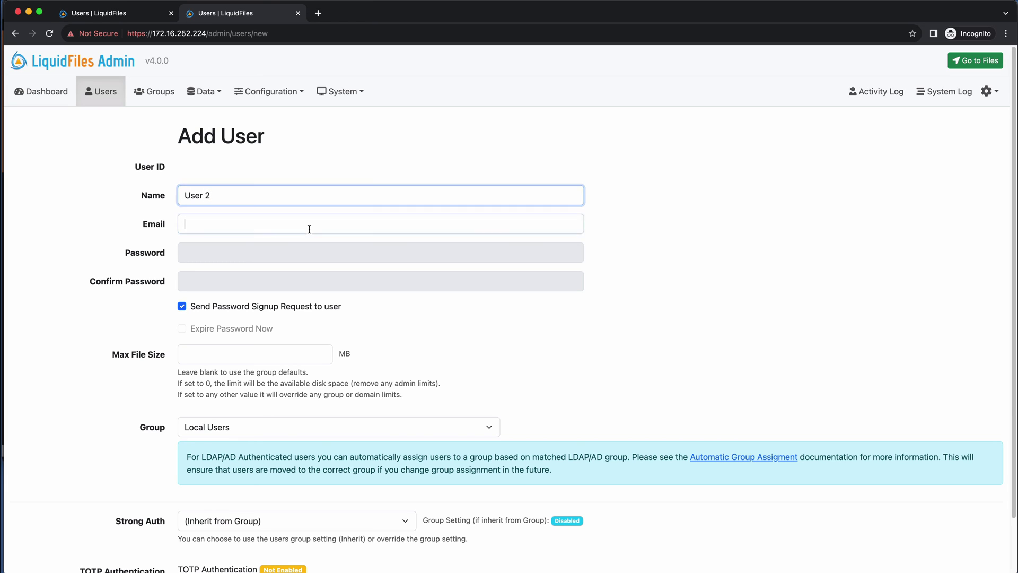
pyautogui.click(309, 228)
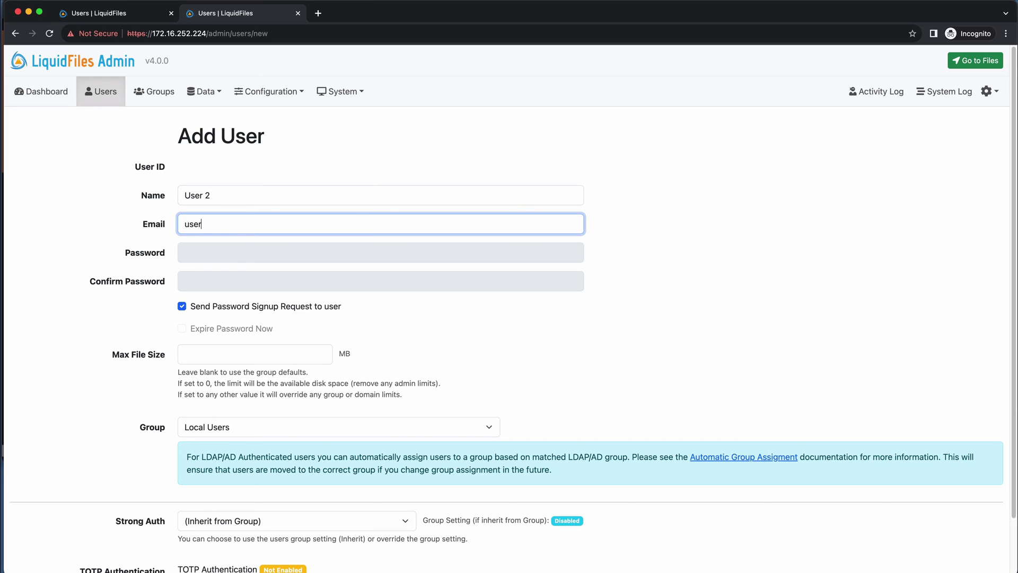
pyautogui.click(272, 307)
# - Set and confirm User 2's password, save the user, and switch to the v3.7.14 admin
pyautogui.click(259, 253)
pyautogui.write('••••••••••')
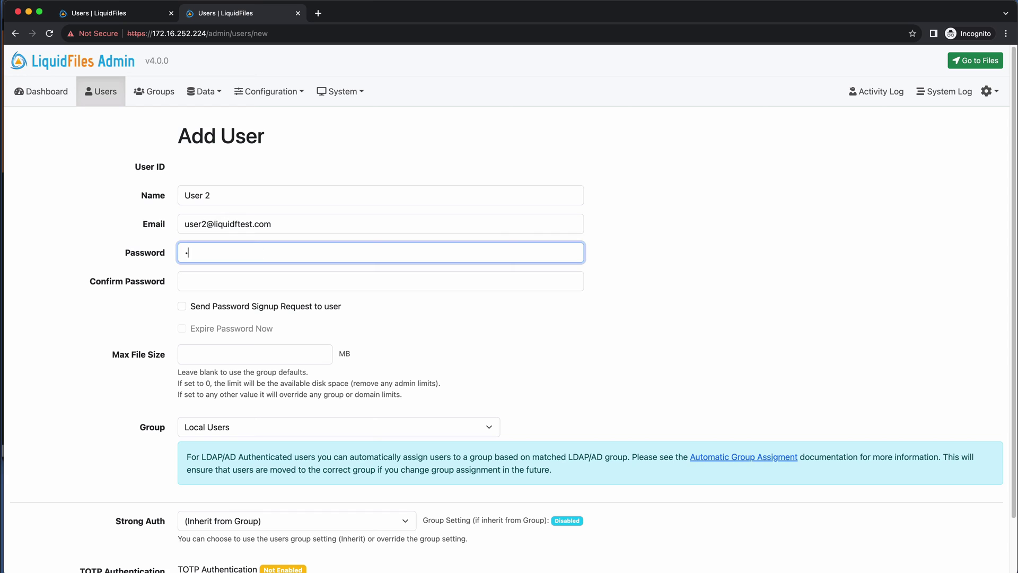
pyautogui.write('••••••')
pyautogui.press('Tab')
pyautogui.write('••••••••••••')
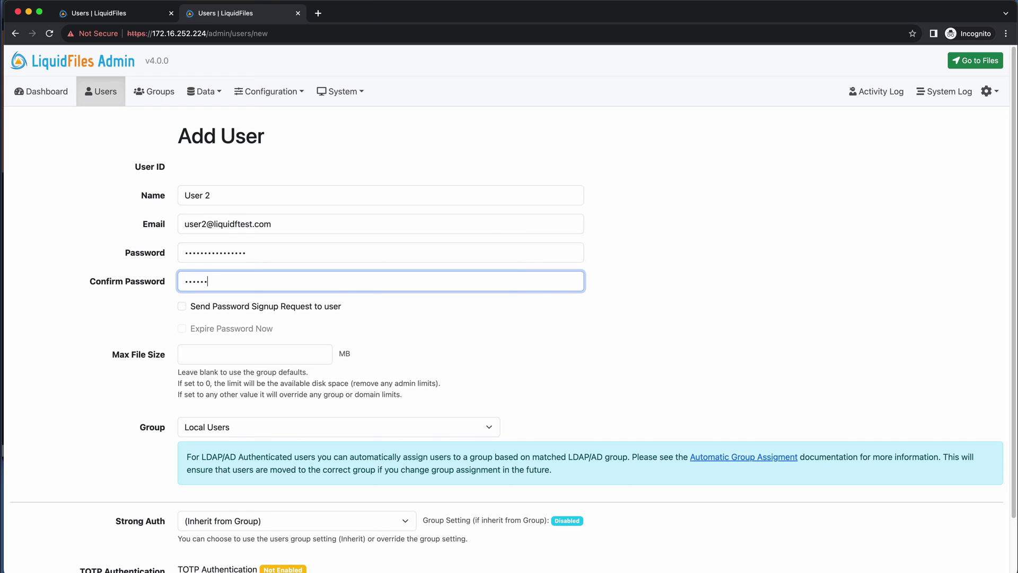
pyautogui.write('•••')
pyautogui.scroll(-1, 283, 270)
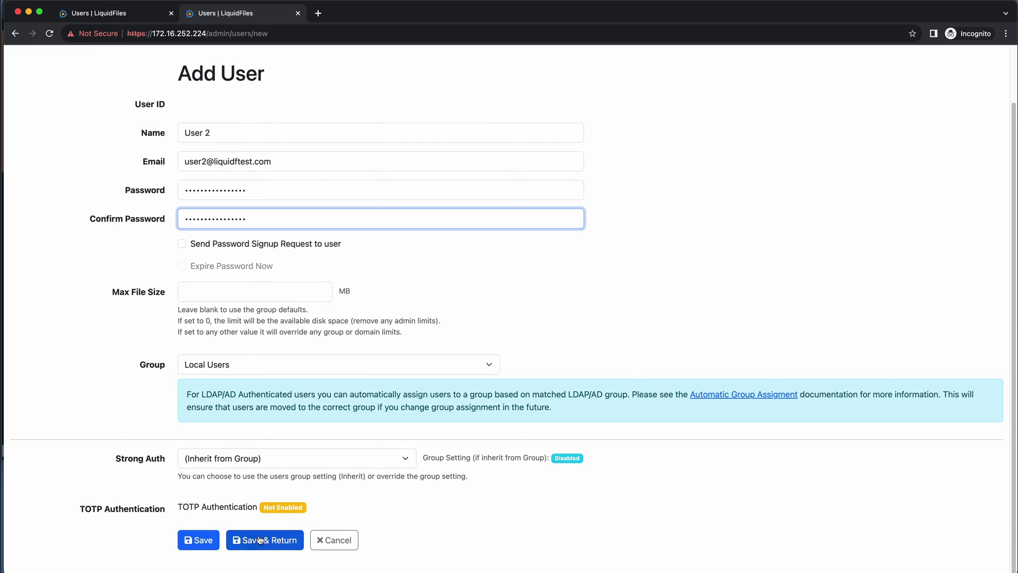
pyautogui.click(263, 539)
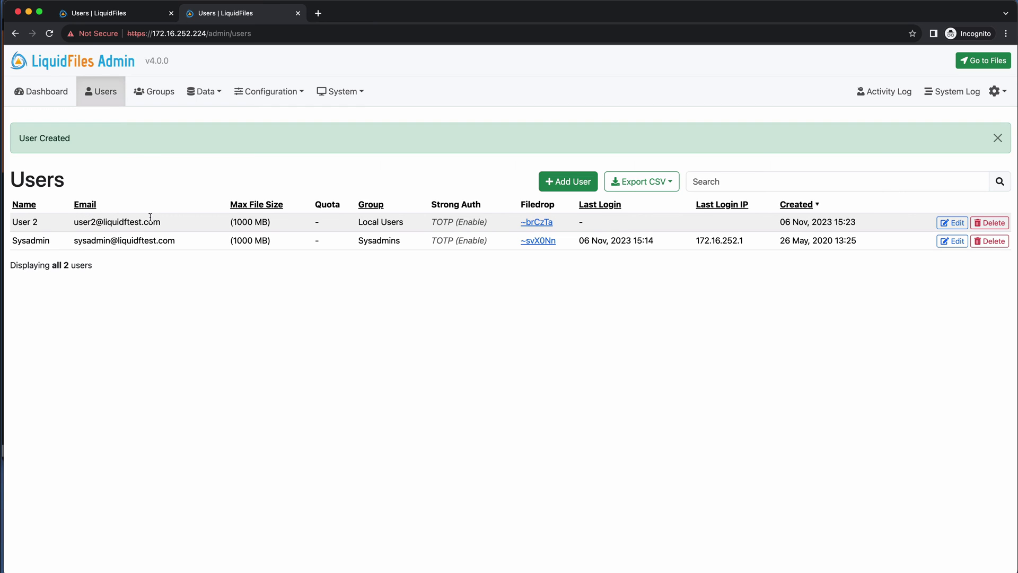
pyautogui.click(111, 14)
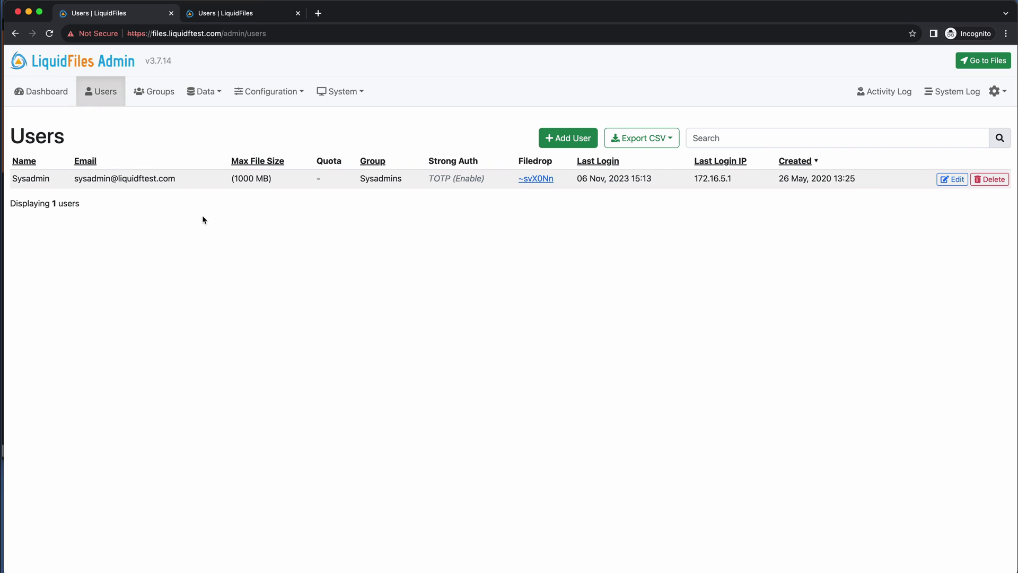
# - Start a new user 'user1' with its e-mail address and a manually set password
pyautogui.click(568, 138)
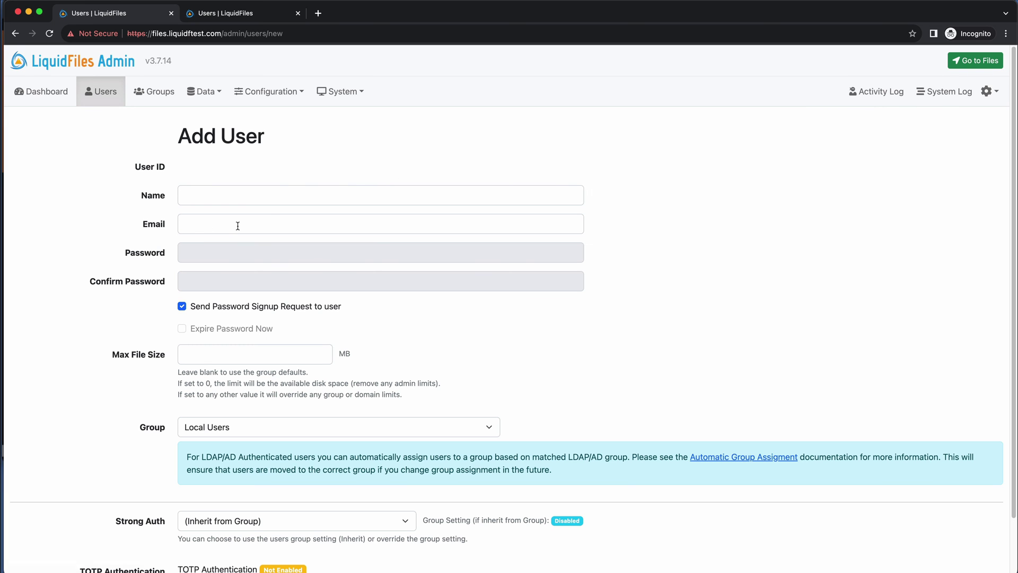
pyautogui.click(199, 194)
pyautogui.write('user')
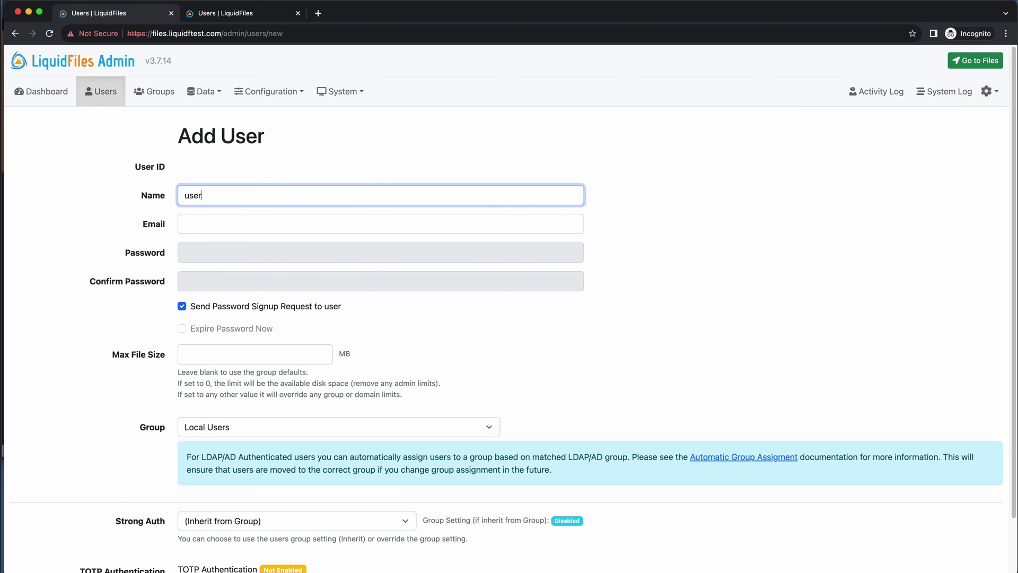
pyautogui.write('1@lq')
pyautogui.press('BackSpace')
pyautogui.press('BackSpace')
pyautogui.press('BackSpace')
pyautogui.press('Tab')
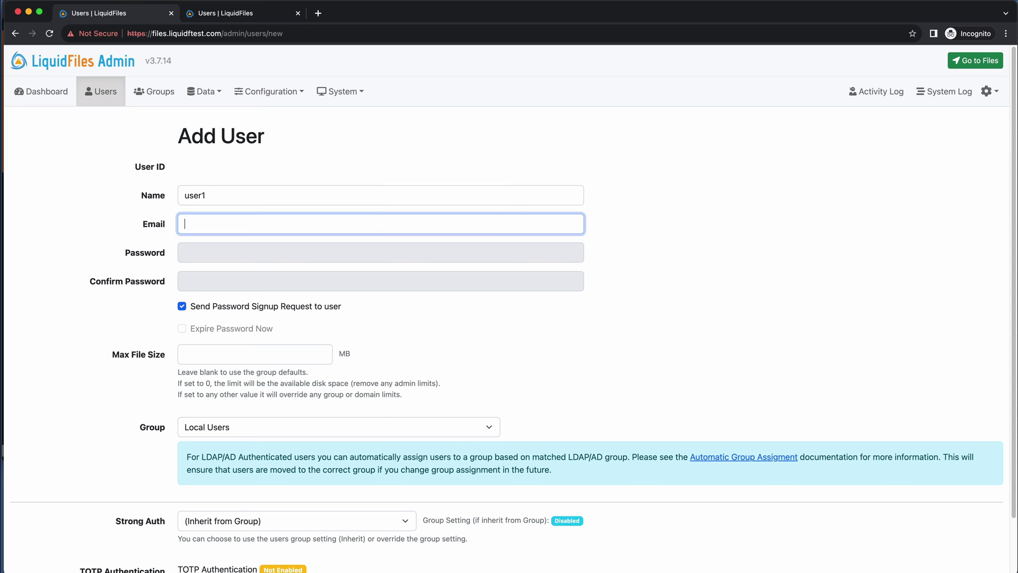
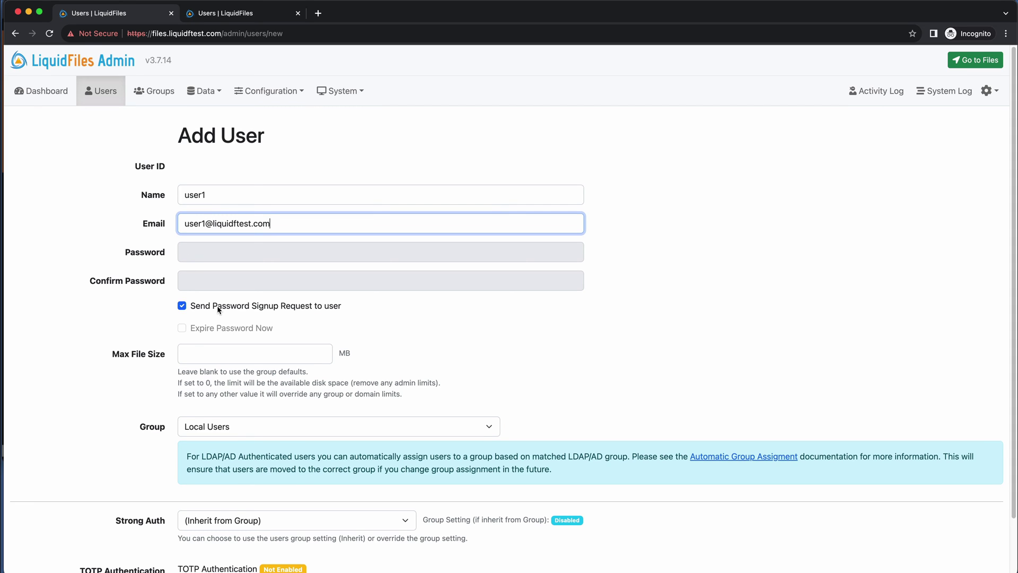
pyautogui.click(219, 308)
# - Enter and confirm user1's password, save the user, and switch to the v4.0.0 admin
pyautogui.click(240, 251)
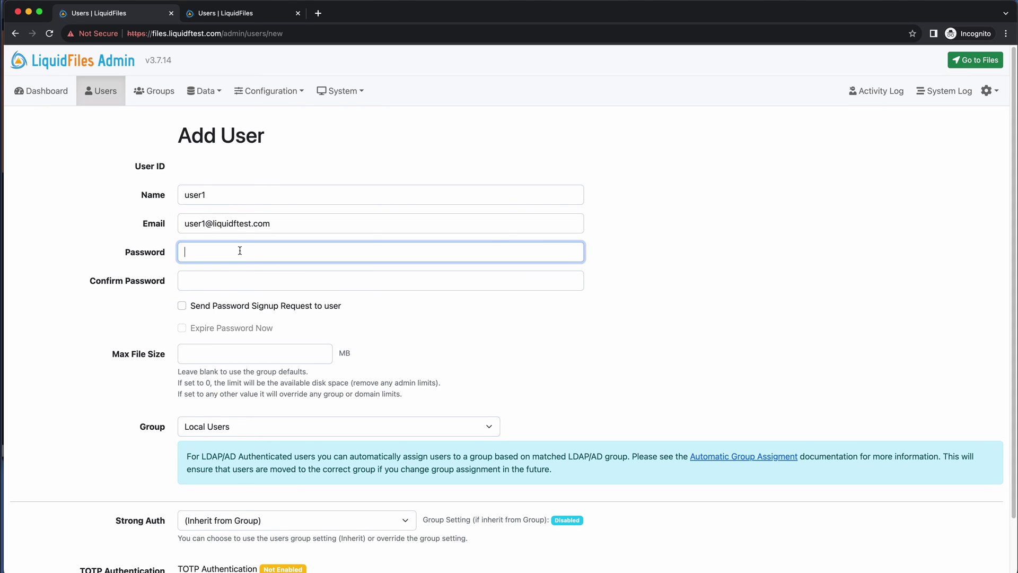
pyautogui.write('****************')
pyautogui.press('Tab')
pyautogui.write('******')
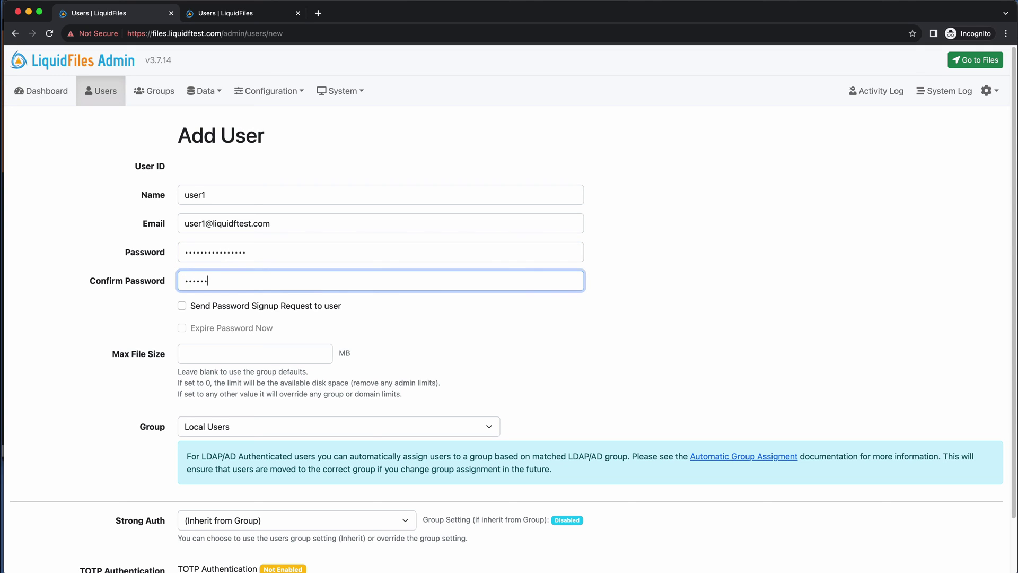
pyautogui.write('**********')
pyautogui.scroll(-2, 262, 242)
pyautogui.click(268, 541)
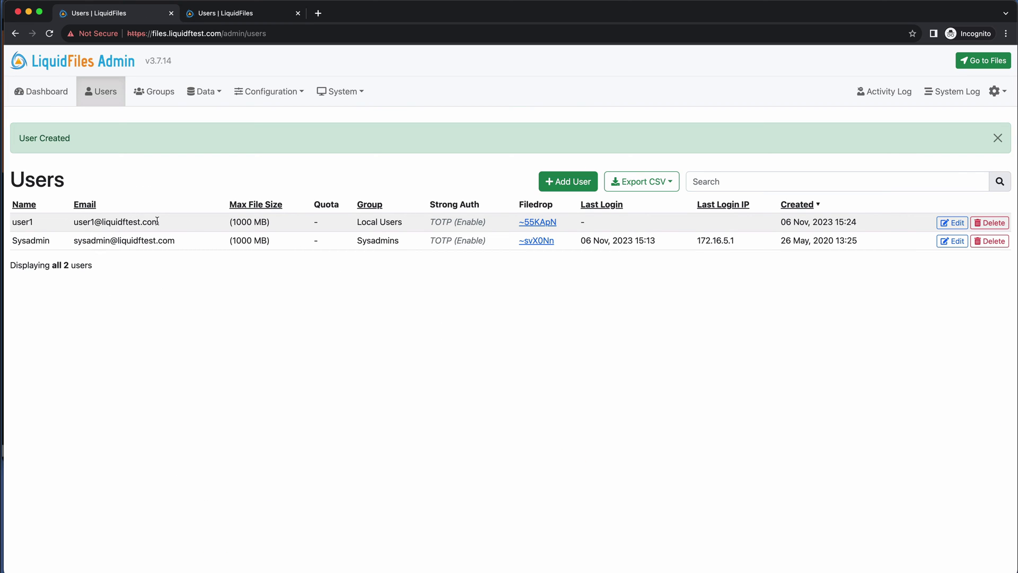
pyautogui.click(244, 10)
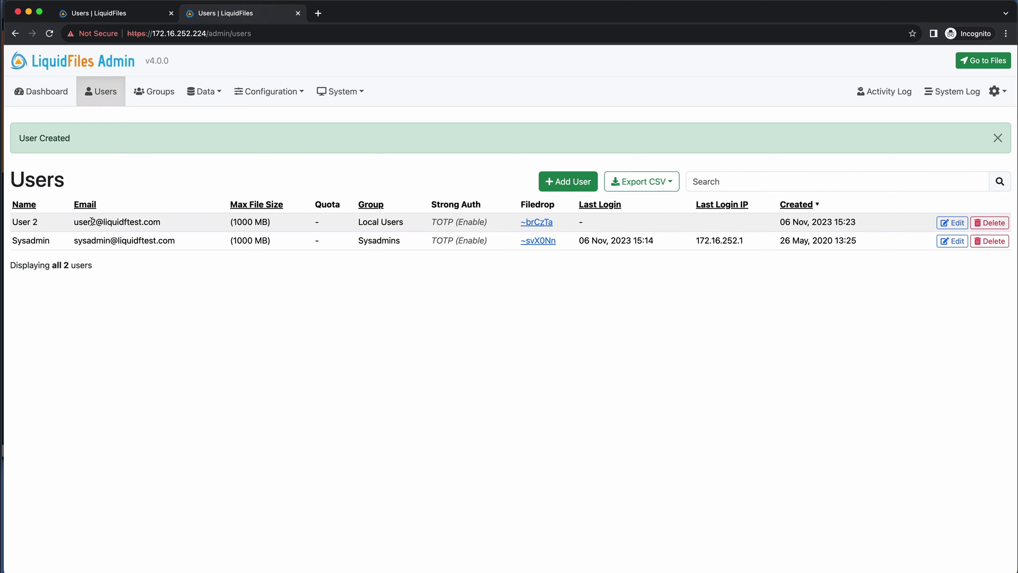
# - Compare the old and new appliances' user lists, ending on v3.7.14, then return to the consoles
pyautogui.click(88, 13)
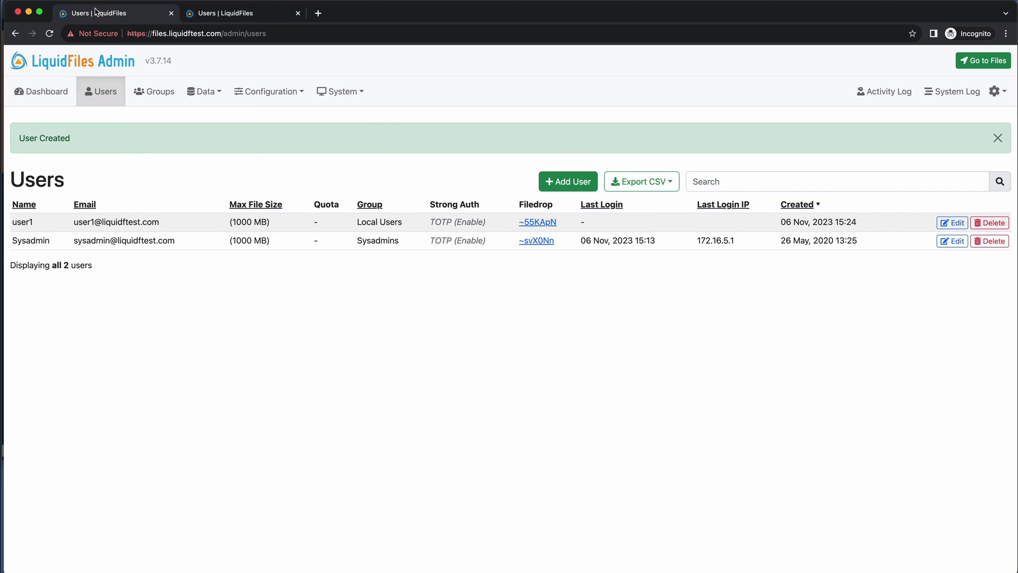
pyautogui.click(234, 13)
pyautogui.click(108, 14)
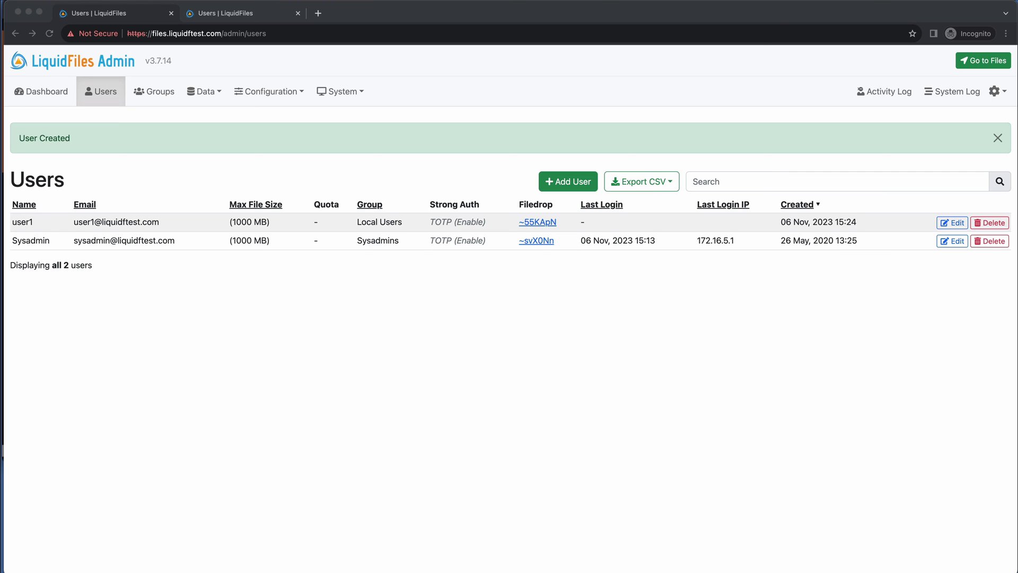
pyautogui.press('super+Tab')
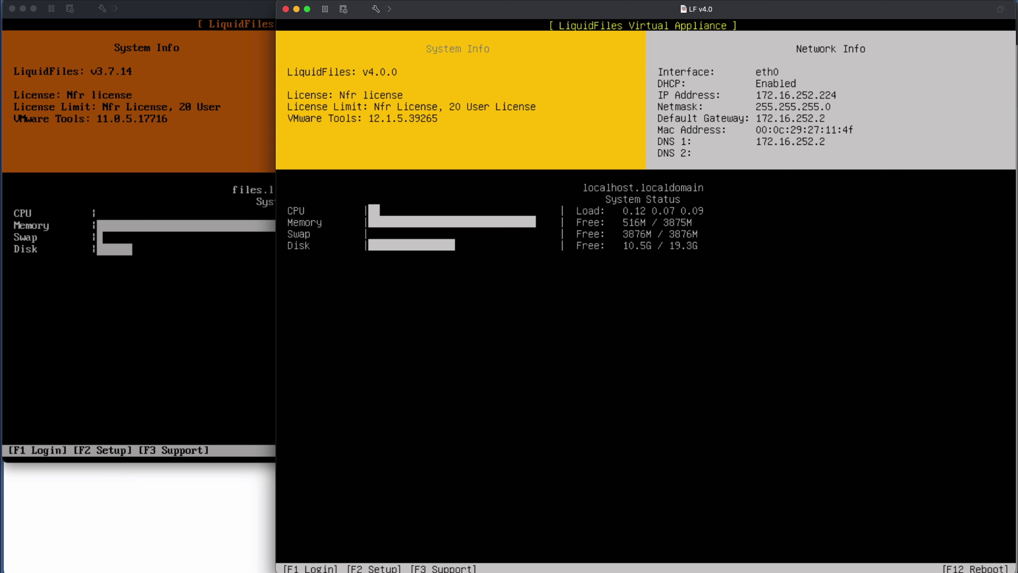
# - Open the v4.0 console's F3 Support tools menu, quit back to status, then switch to iTerm2
pyautogui.press('F3')
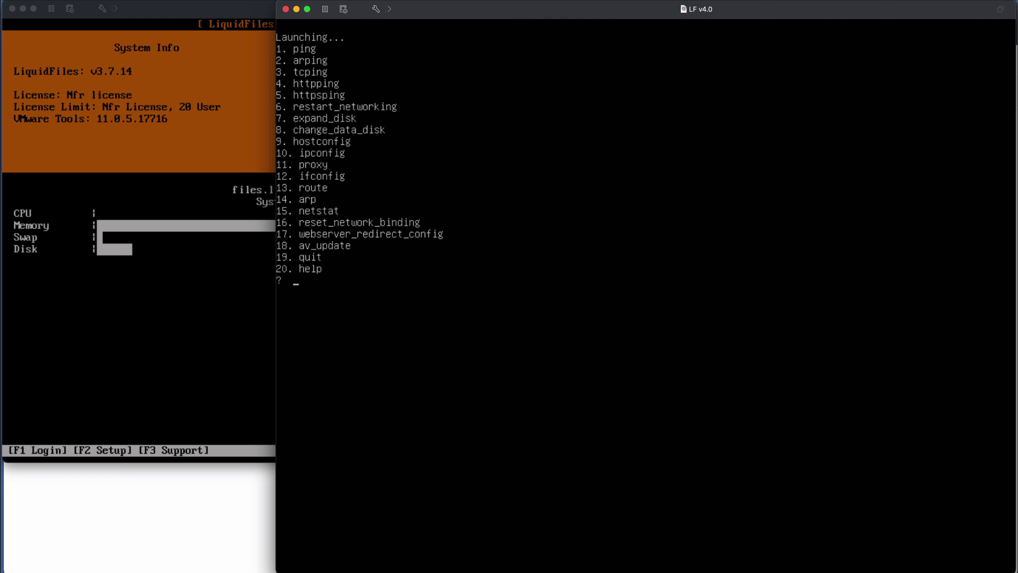
pyautogui.write('9')
pyautogui.press('Return')
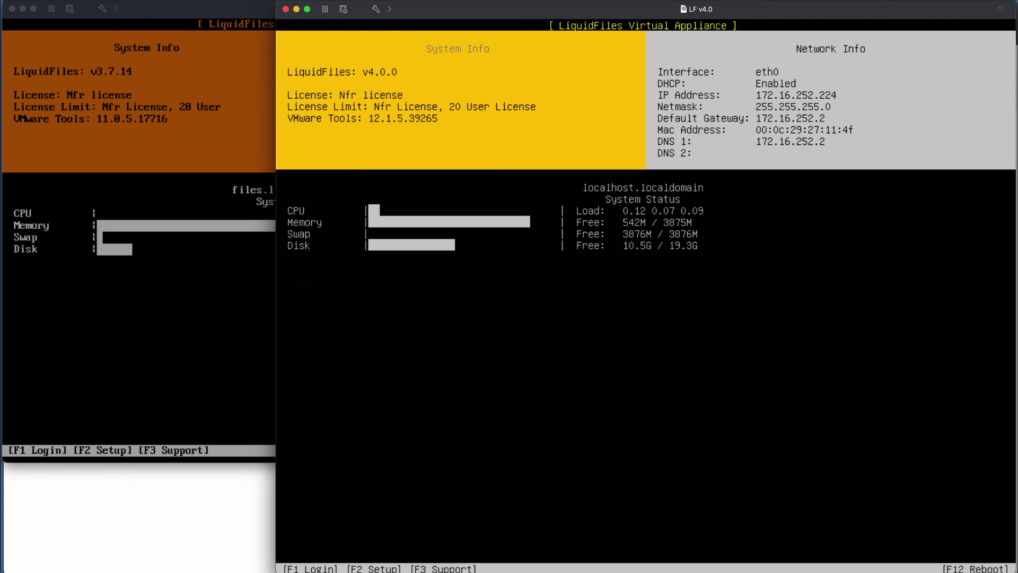
pyautogui.press('super+Tab')
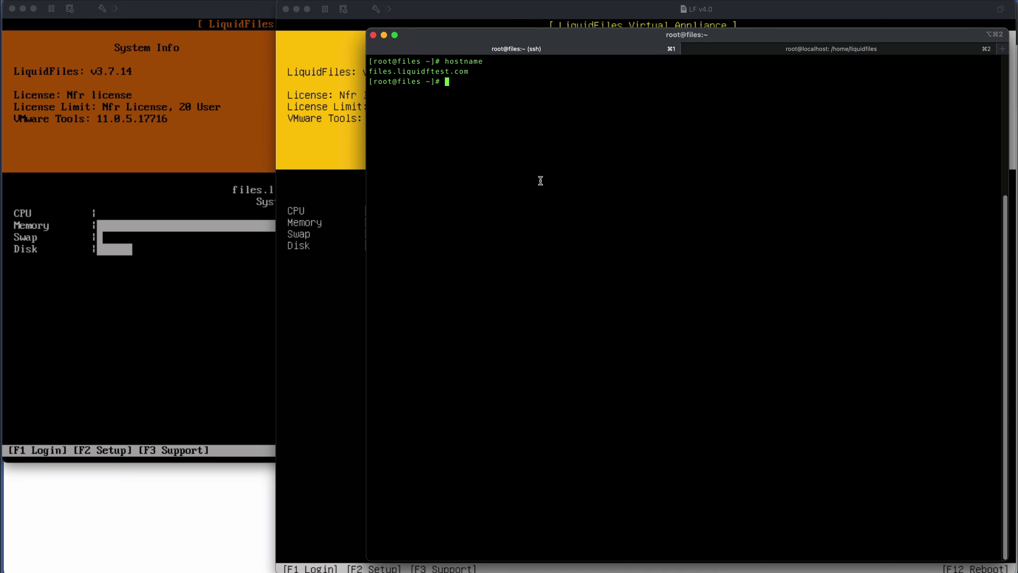
# - Run 'ft migrate' in the root SSH session on the old files.liquidftest.com server
pyautogui.click(780, 51)
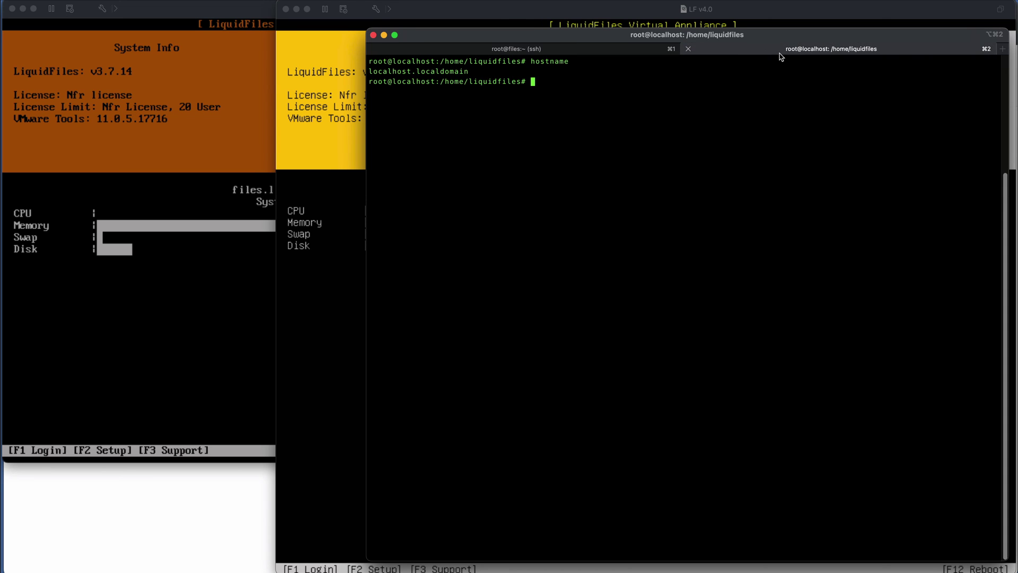
pyautogui.click(586, 50)
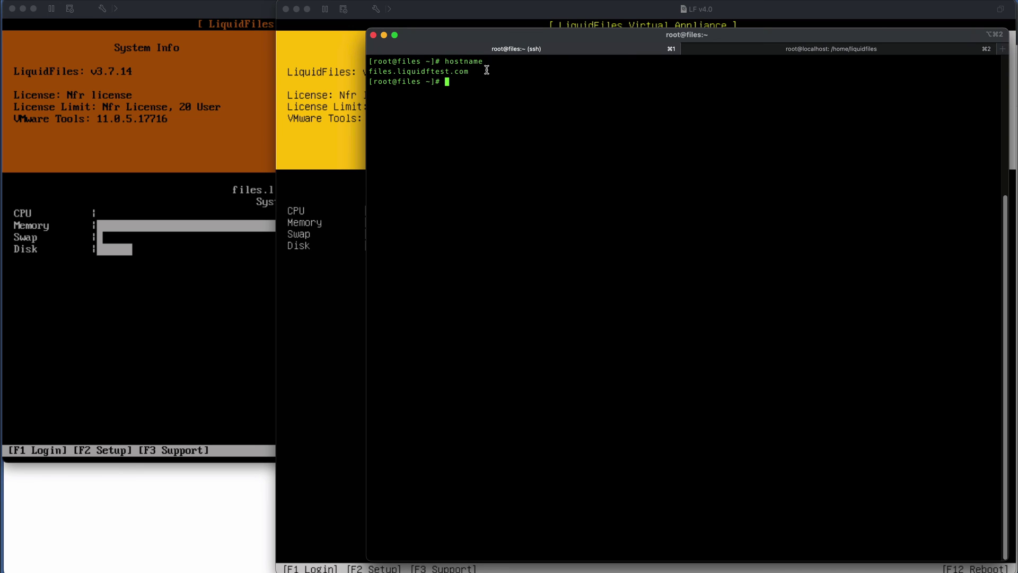
pyautogui.click(817, 51)
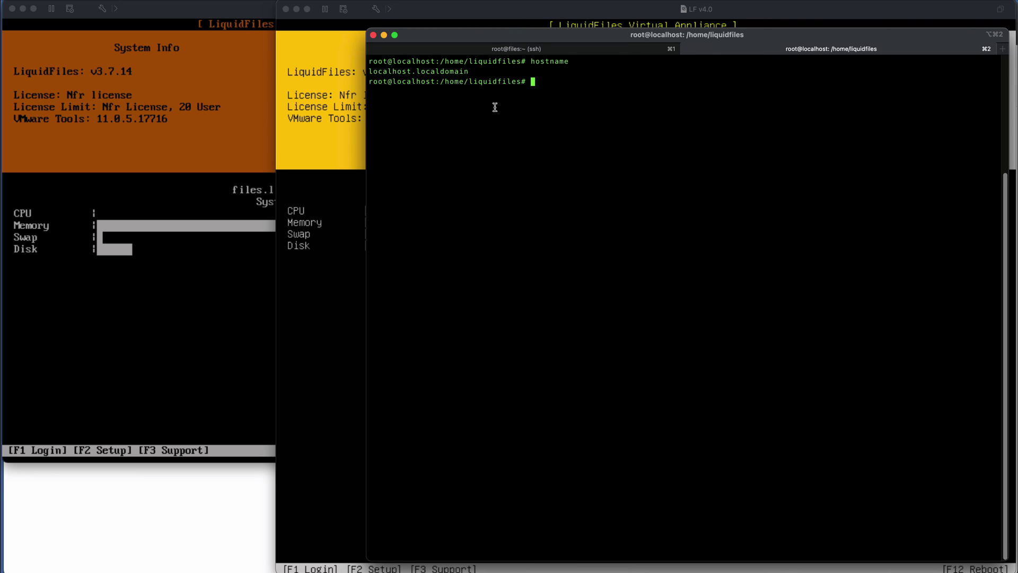
pyautogui.moveTo(503, 38)
pyautogui.mouseDown()
pyautogui.moveTo(483, 169)
pyautogui.moveTo(494, 26)
pyautogui.mouseUp()
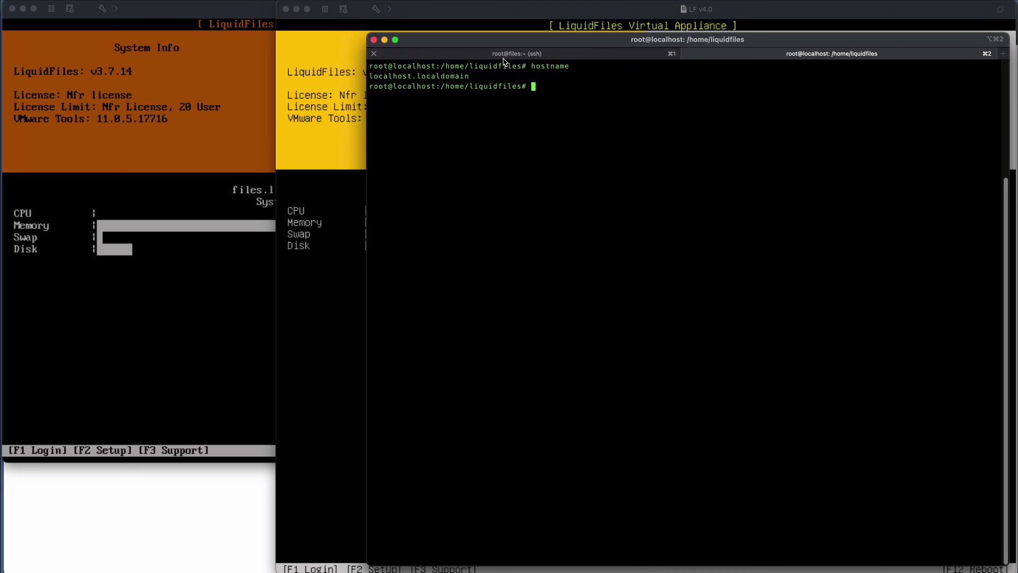
pyautogui.click(499, 56)
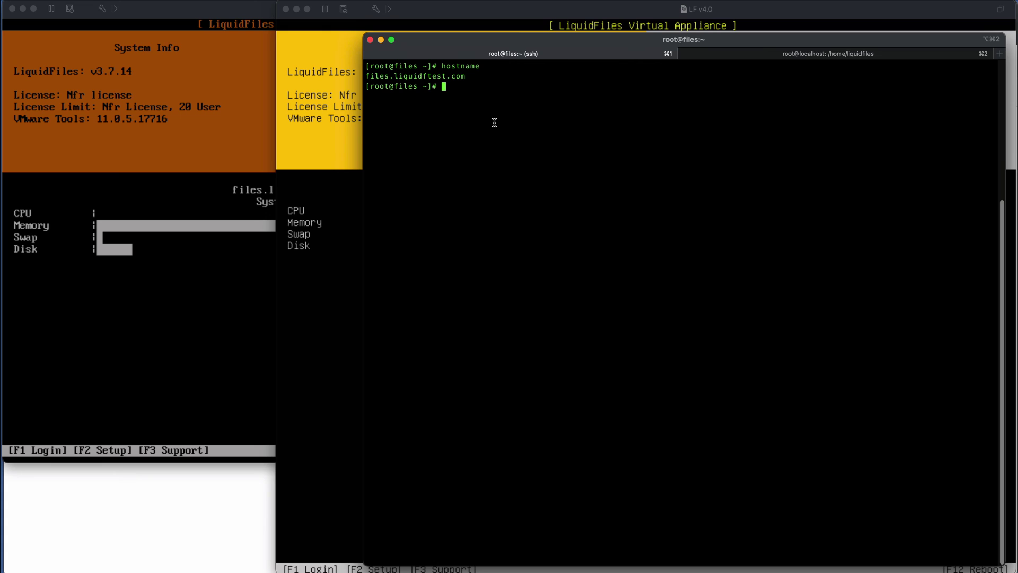
pyautogui.write('ft migrate')
pyautogui.press('Return')
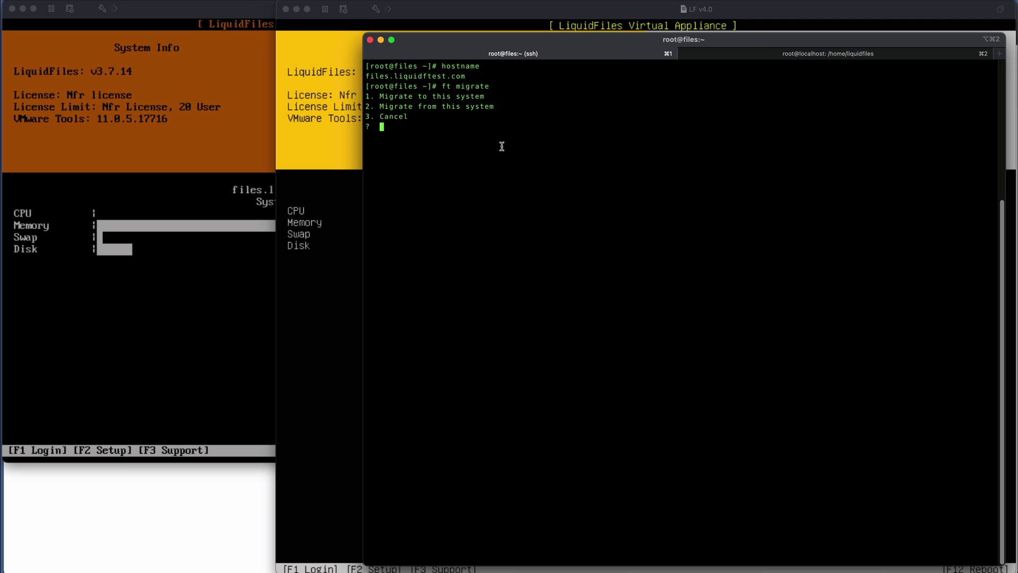
# - Choose option 2 to migrate from this system and continue-and-disable, then copy the issued migration password
pyautogui.write('2')
pyautogui.press('Return')
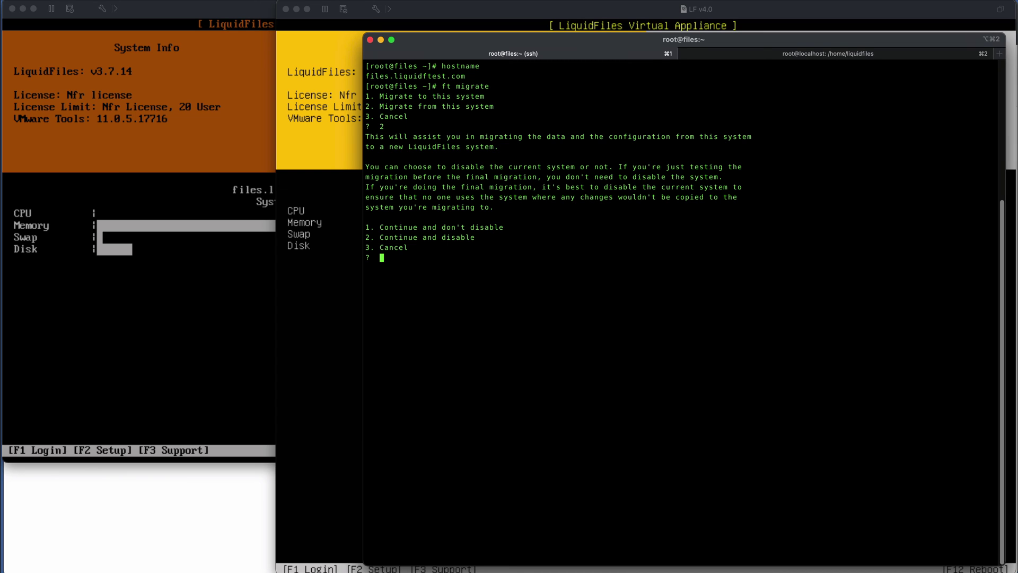
pyautogui.write('2')
pyautogui.press('Return')
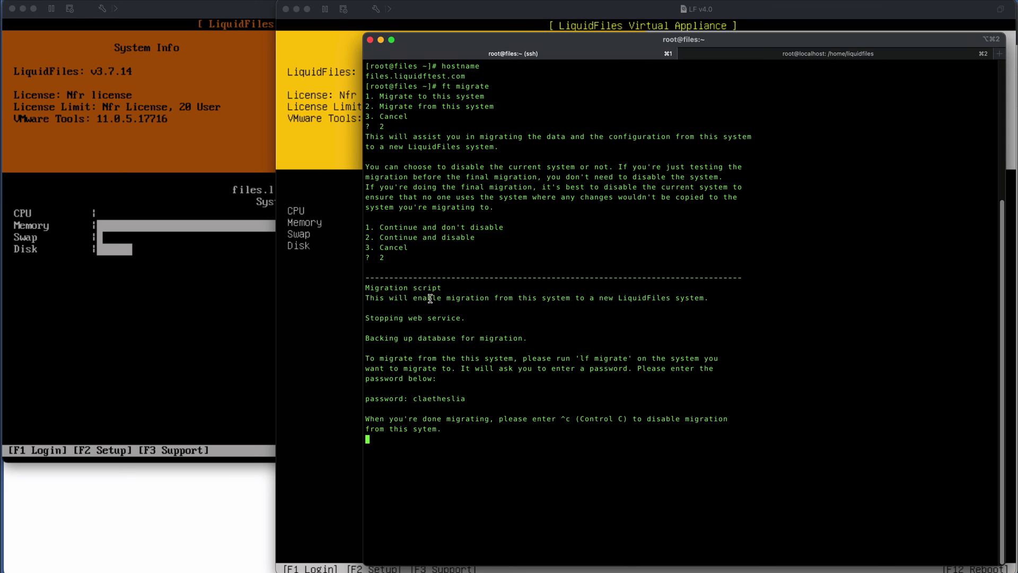
pyautogui.doubleClick(441, 398)
pyautogui.press('super+c')
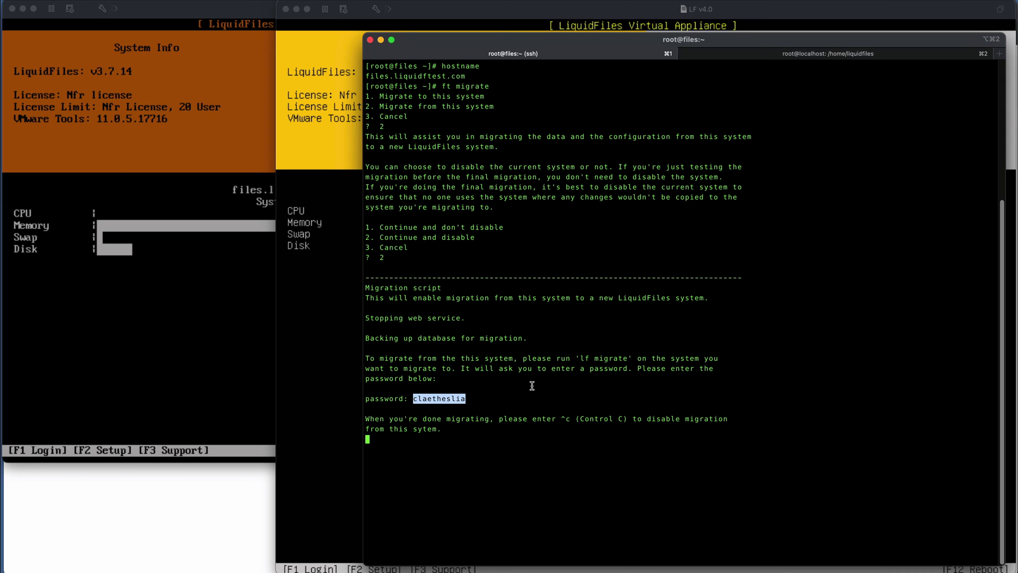
pyautogui.click(473, 387)
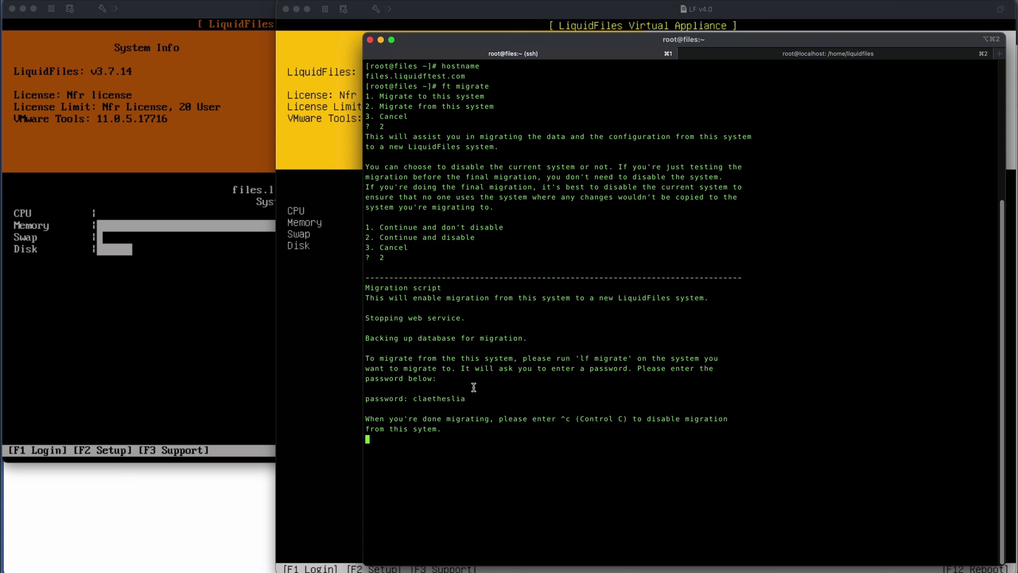
pyautogui.click(747, 55)
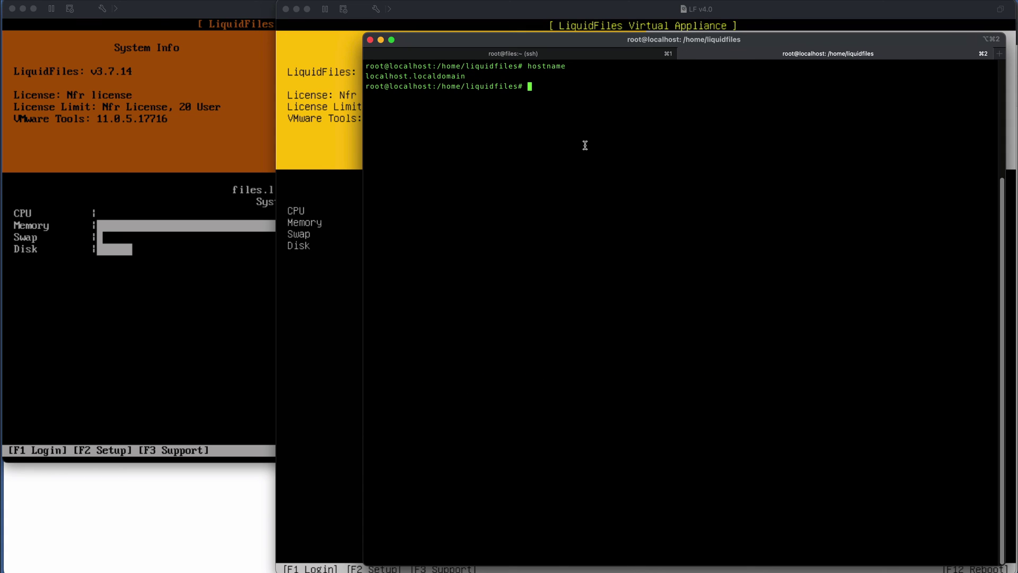
# - Run 'ft migrate' on the new appliance, choose 1 (Migrate to this system) and confirm with yes
pyautogui.write('ft migrate')
pyautogui.press('Return')
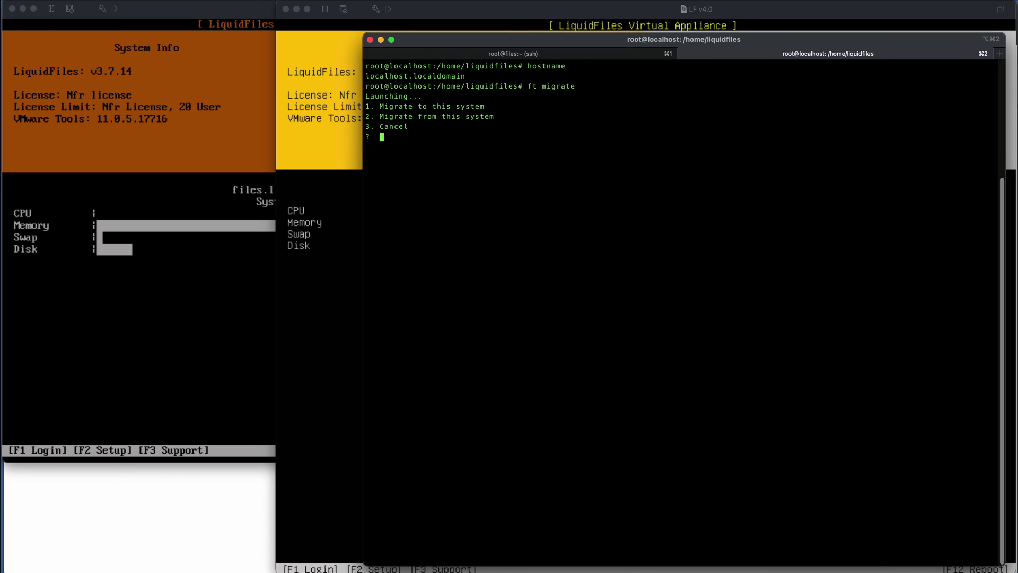
pyautogui.write('1')
pyautogui.press('Return')
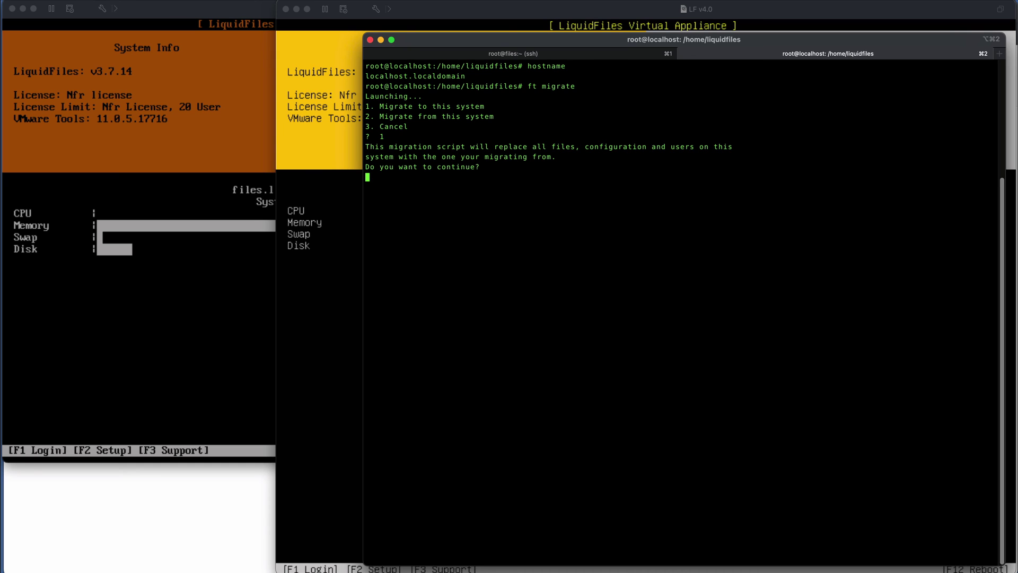
pyautogui.write('yes')
pyautogui.press('Return')
# - Give source 172.16.5.128 and the pasted migration password, and accept the source's SSL certificates
pyautogui.write('172')
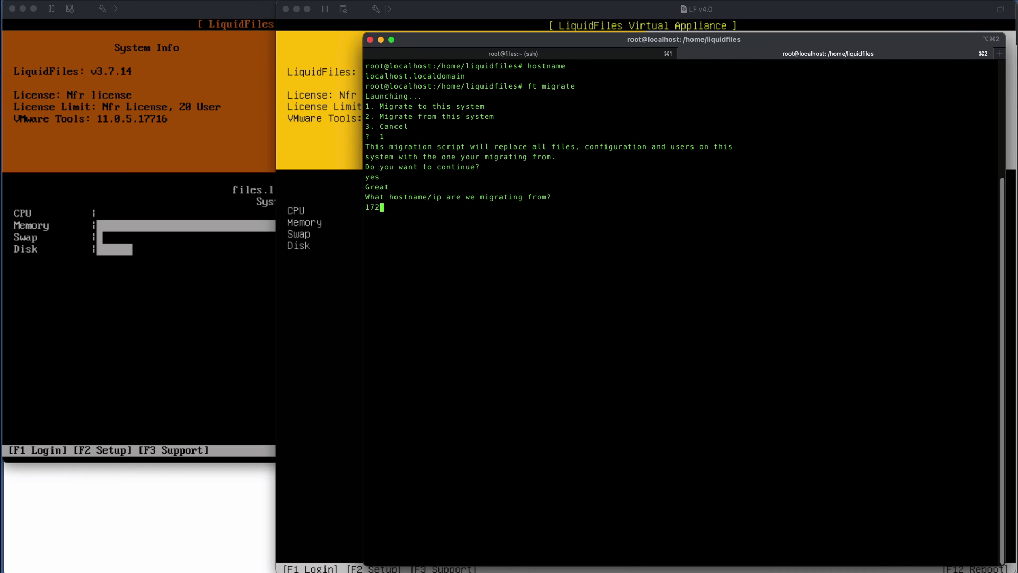
pyautogui.write('.16.5.128')
pyautogui.press('Return')
pyautogui.press('super+v')
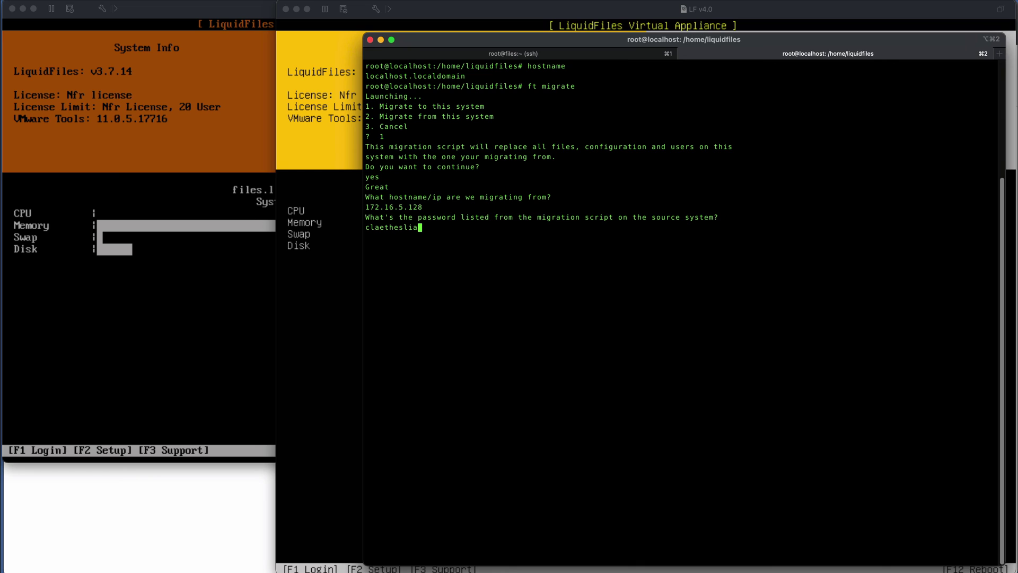
pyautogui.press('Return')
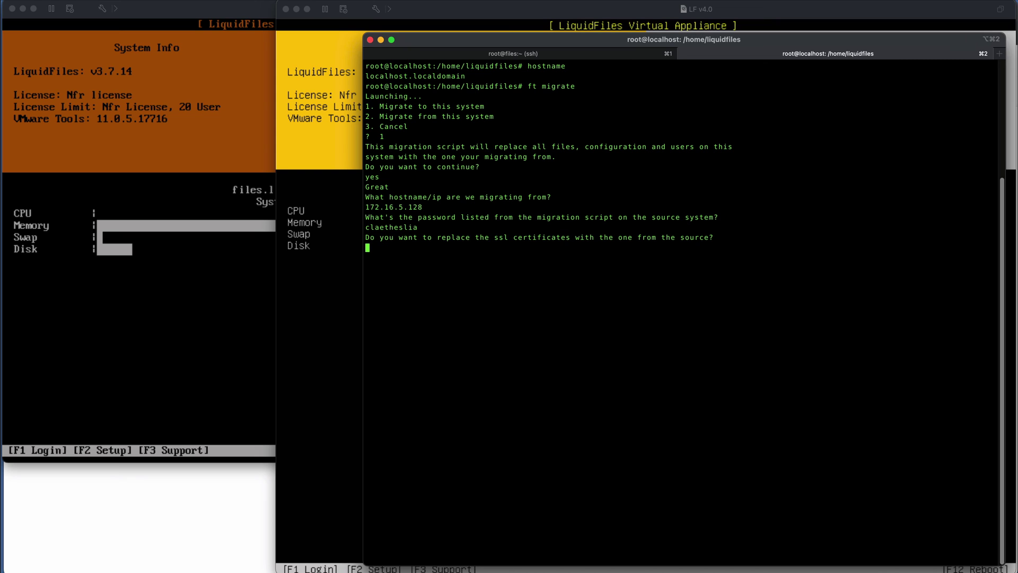
pyautogui.write('yes')
pyautogui.press('Return')
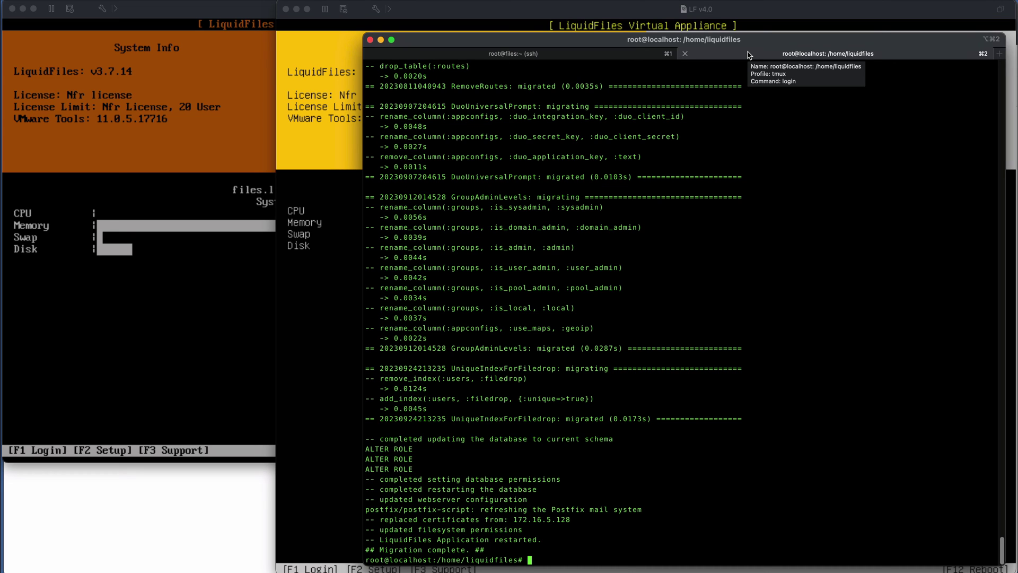
# - Once the migration completes, bring forward the browser showing the old v3.7.14 Admin Users page
pyautogui.click(218, 494)
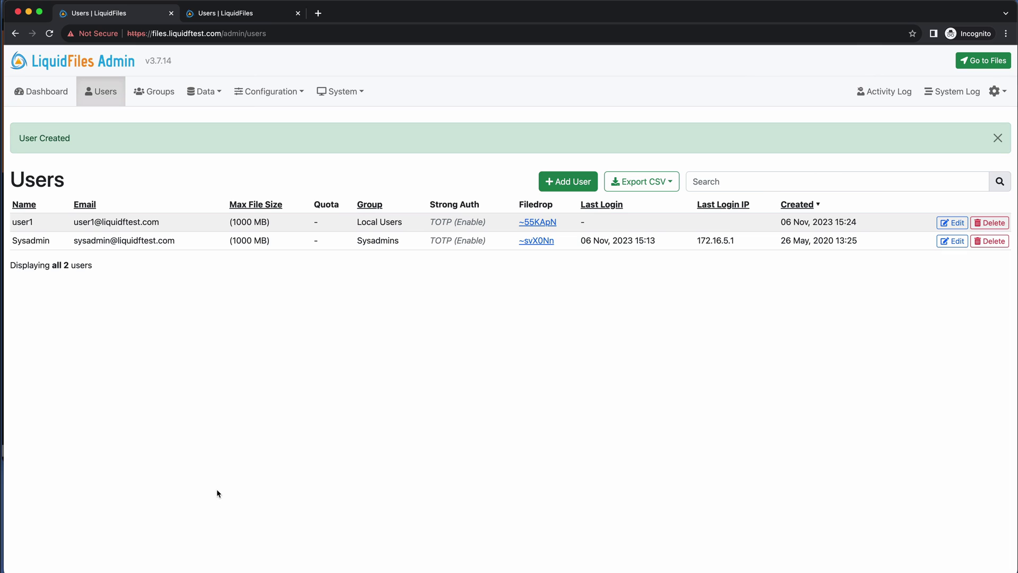
# - Reload the 172.16.252.224 tab and proceed past the unsafe-certificate warning to its login page
pyautogui.click(249, 13)
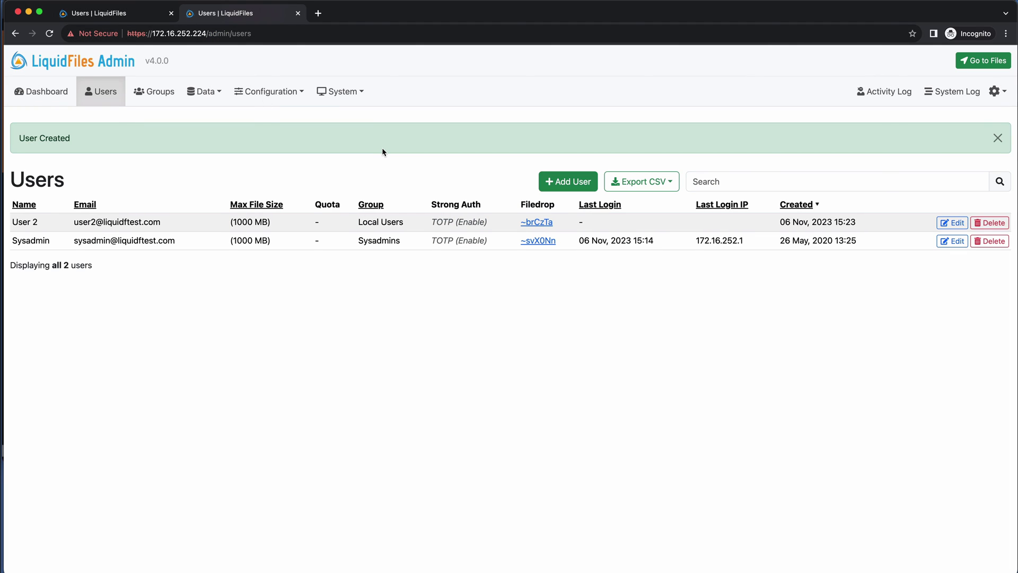
pyautogui.press('super+r')
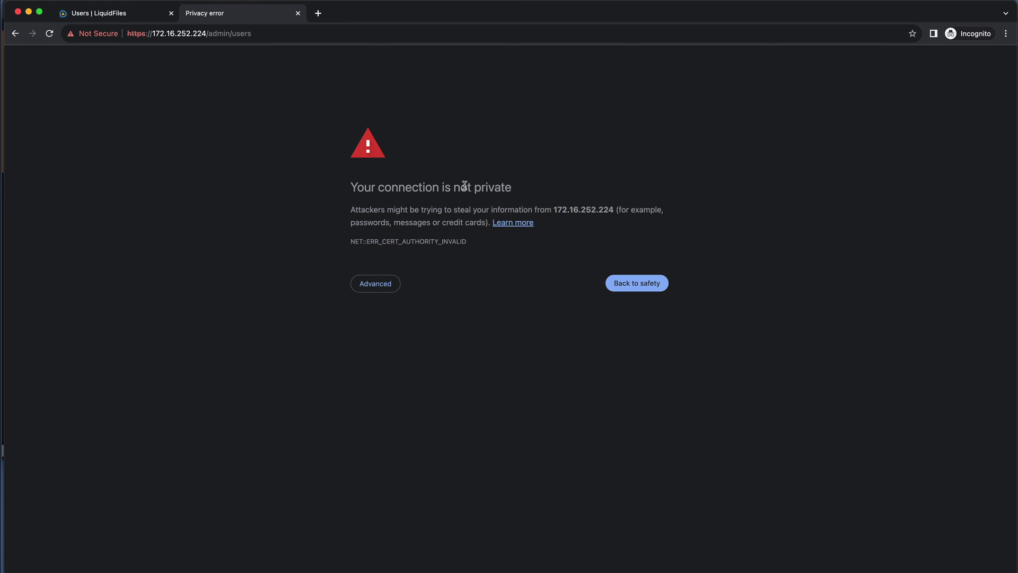
pyautogui.click(372, 284)
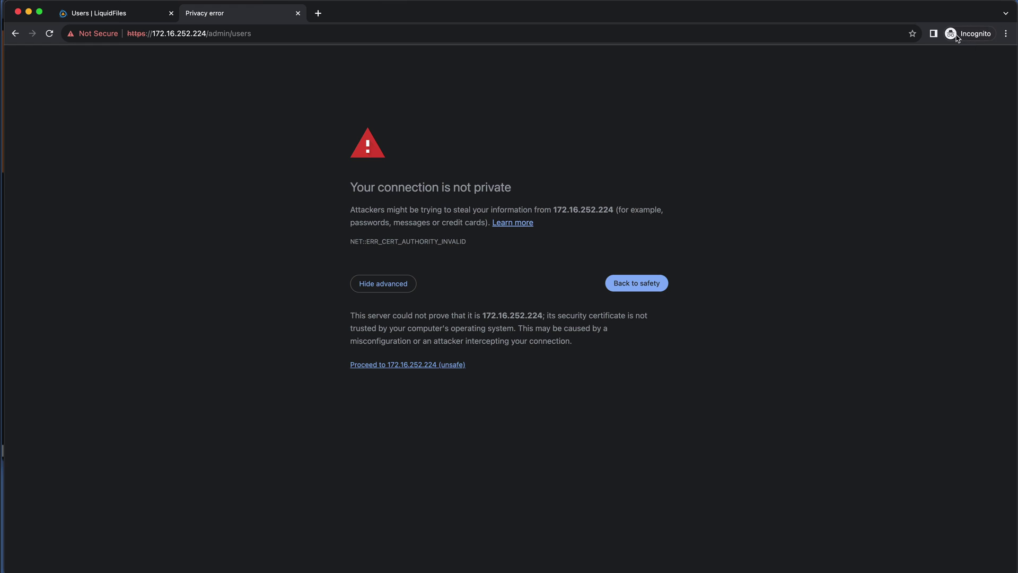
pyautogui.click(399, 365)
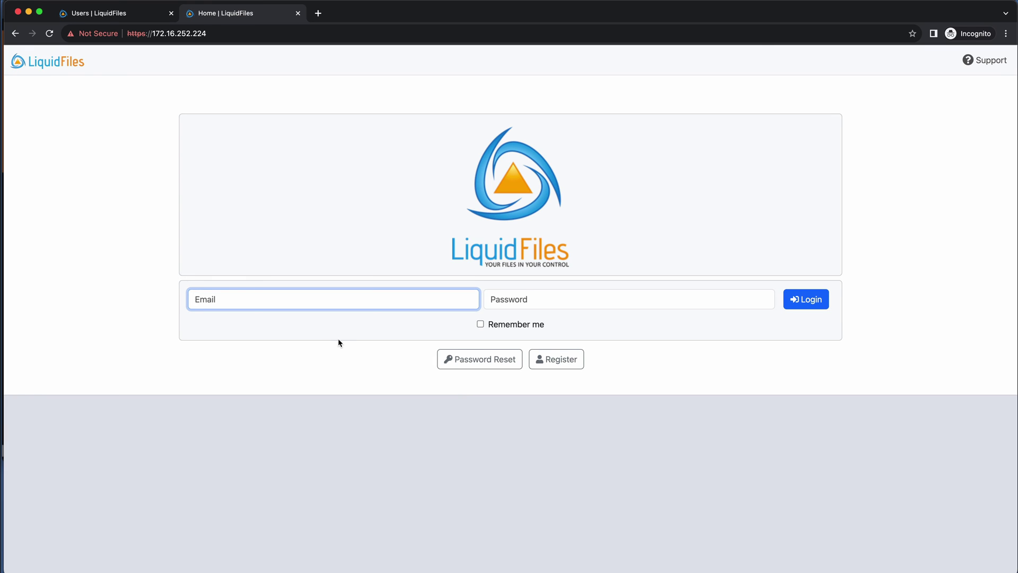
# - Log in with the saved sysadmin e-mail and password, then view Admin > Users listing user1
pyautogui.click(323, 299)
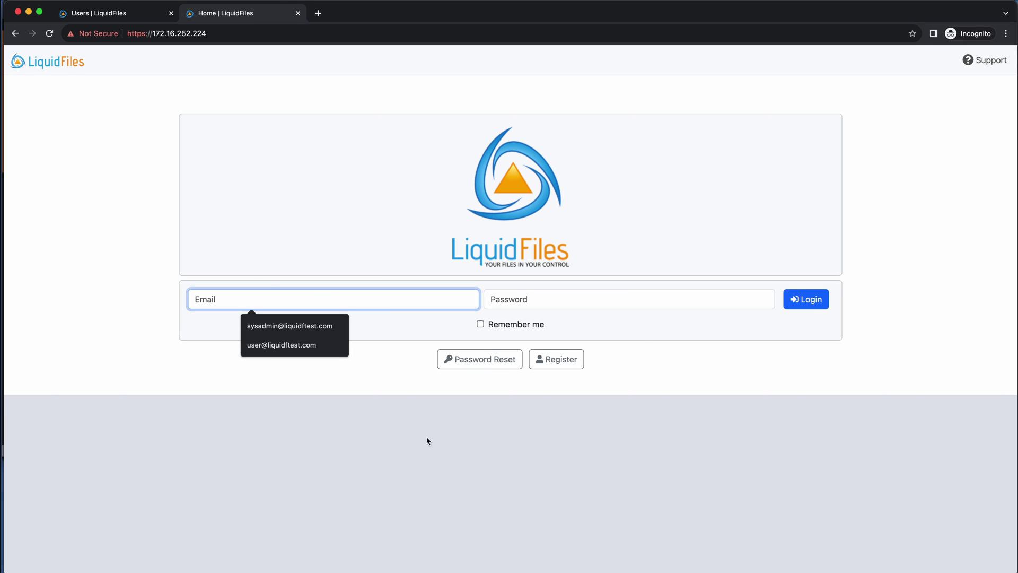
pyautogui.click(325, 326)
pyautogui.click(564, 298)
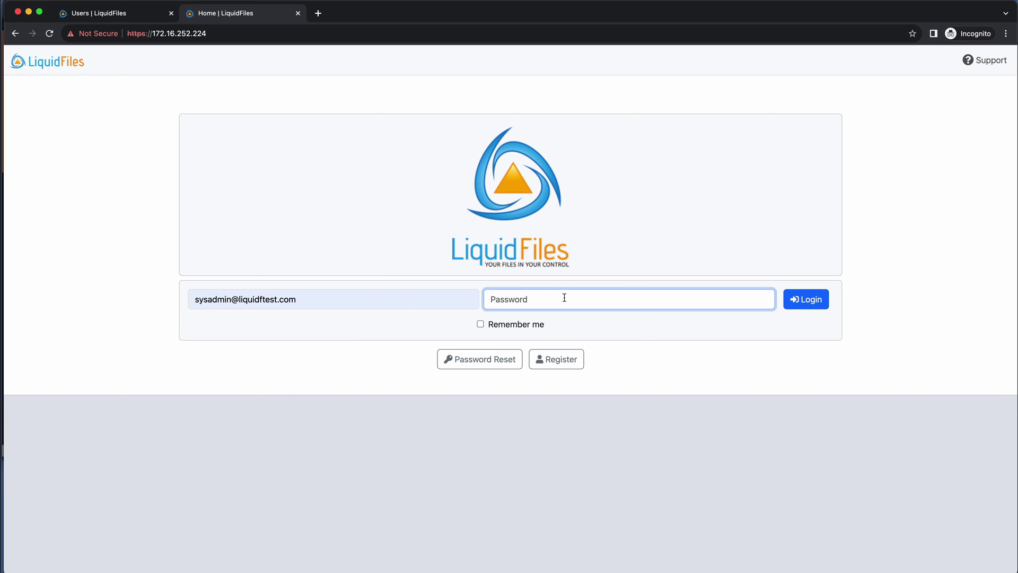
pyautogui.write('********')
pyautogui.press('Return')
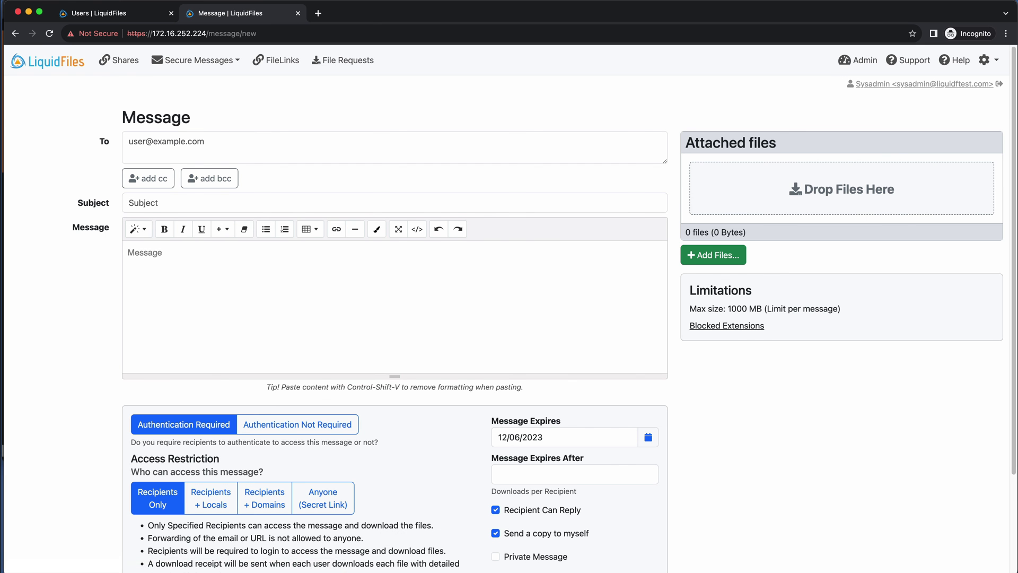
pyautogui.click(859, 59)
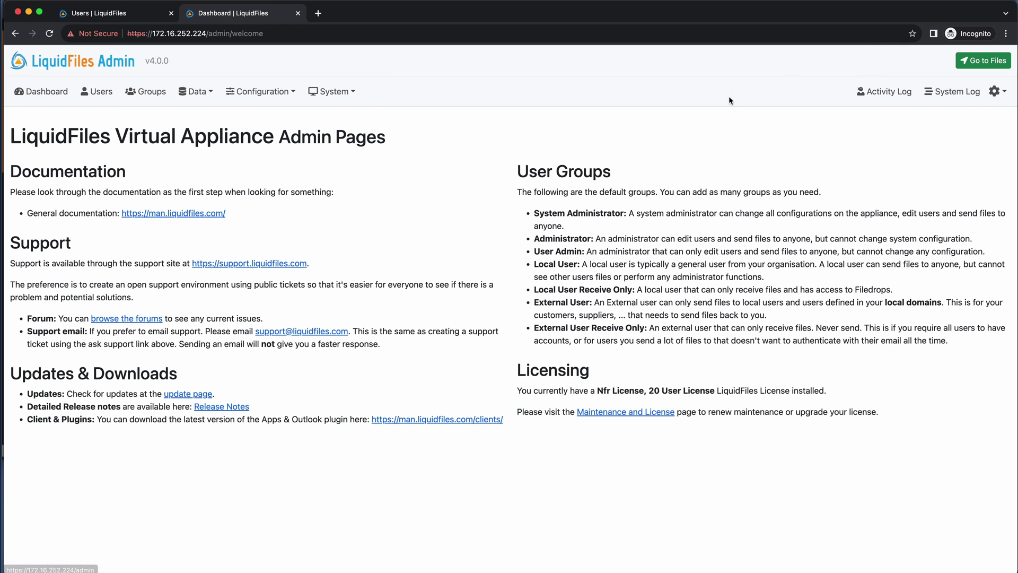
pyautogui.click(97, 93)
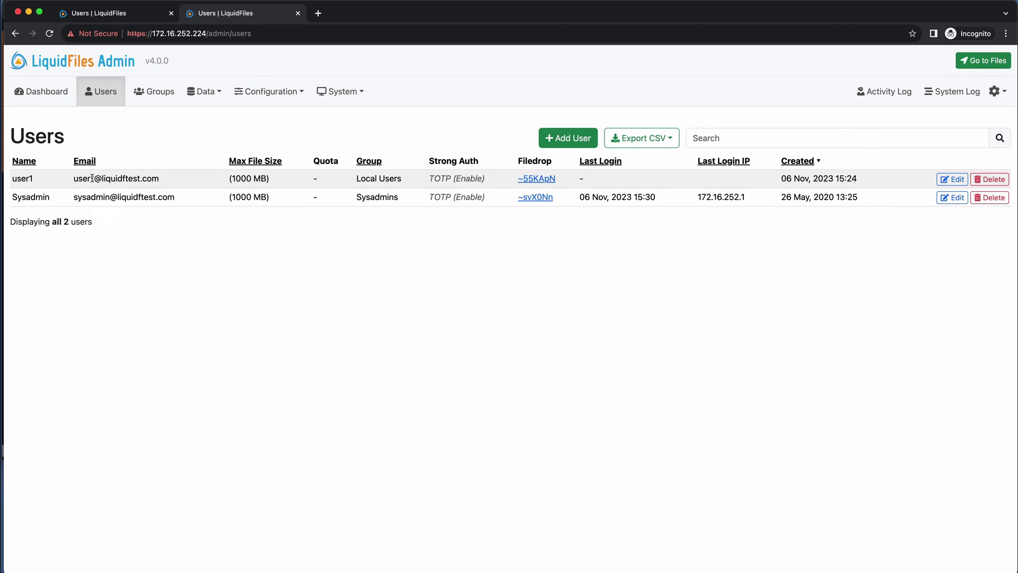
pyautogui.click(122, 14)
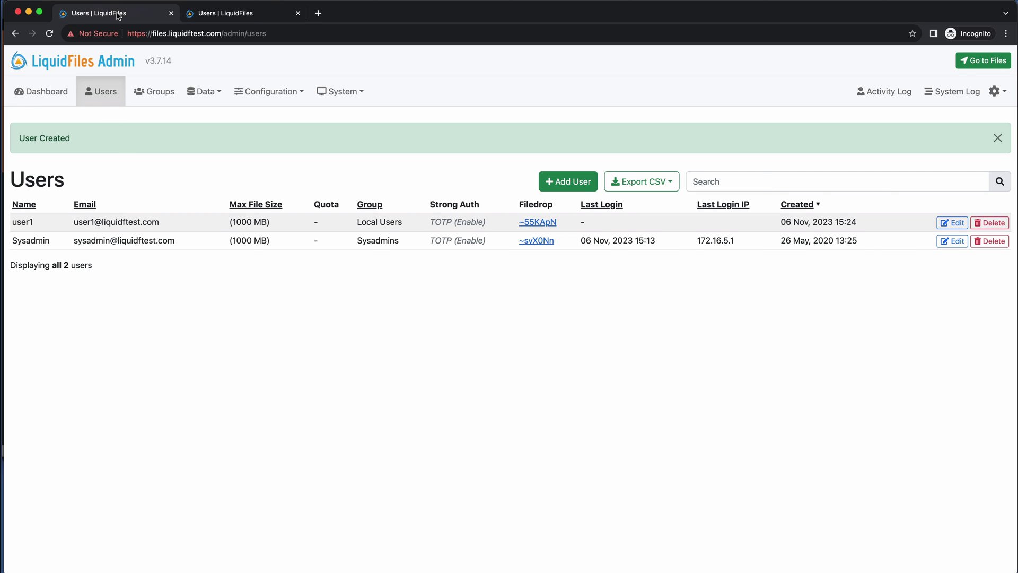
pyautogui.click(225, 13)
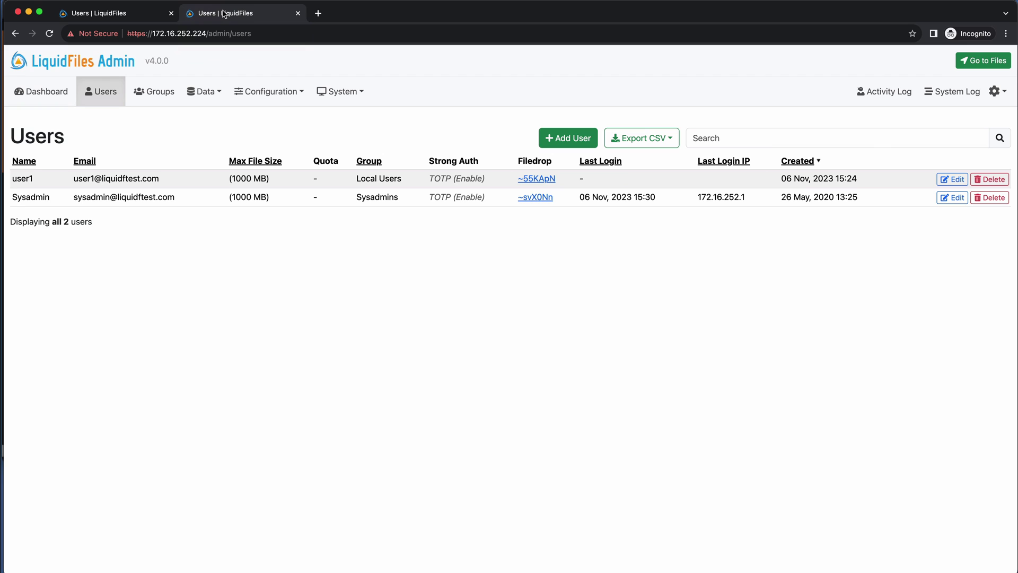
pyautogui.click(108, 12)
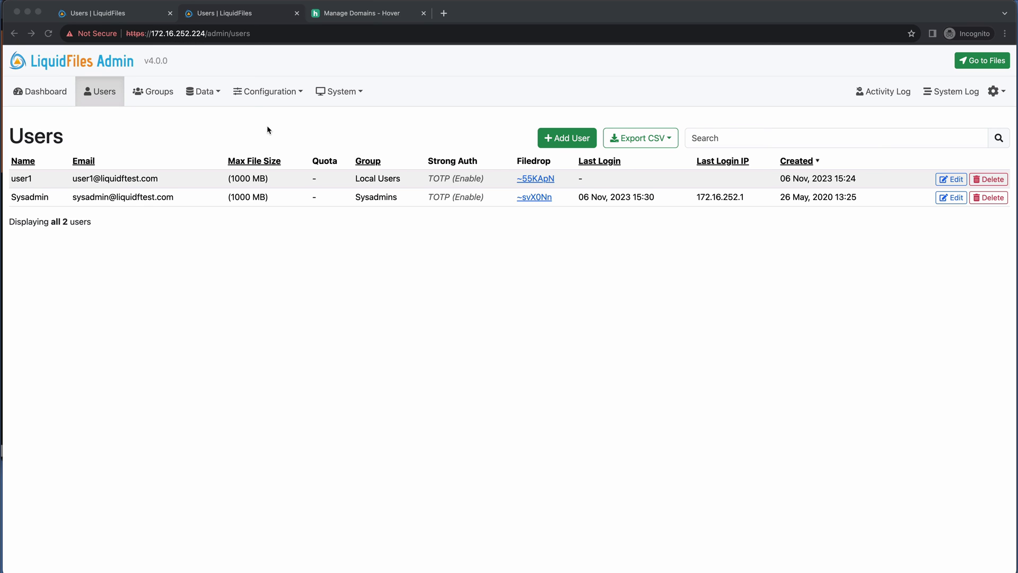
pyautogui.click(130, 15)
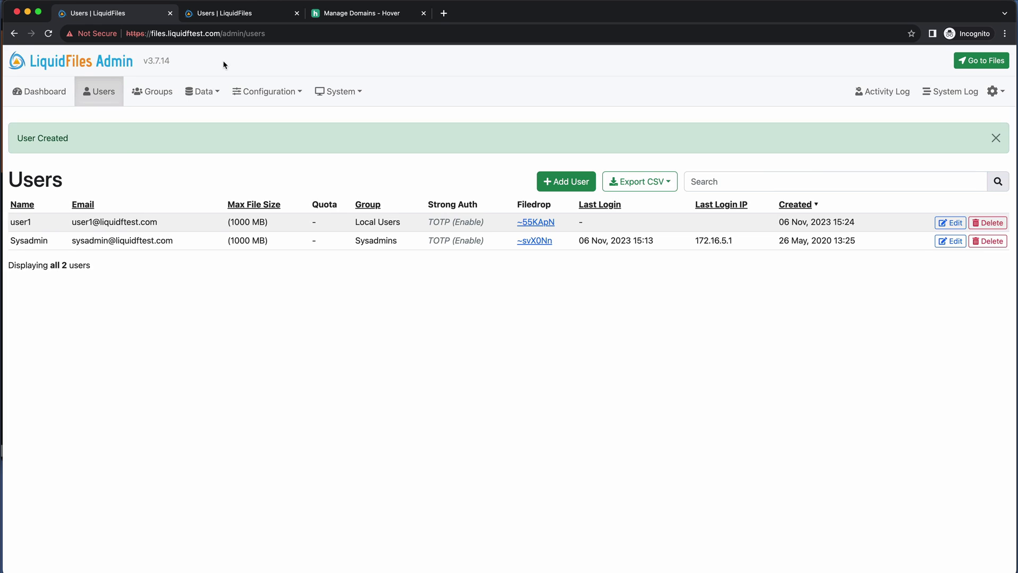
pyautogui.click(238, 13)
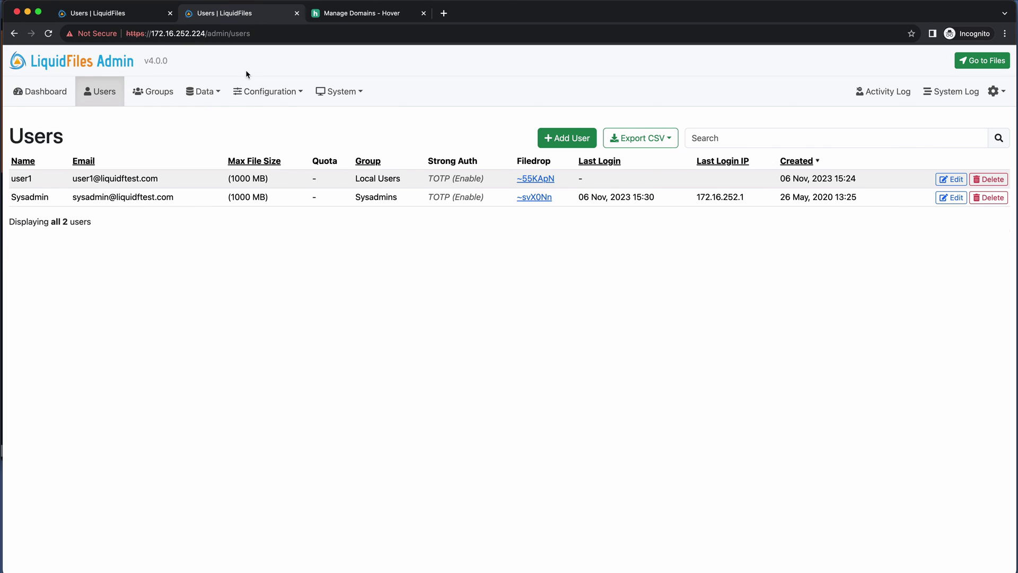
# - Show Hover's liquidftest.com files A record pointing to 172.16.5.128, after glancing at the old users
pyautogui.click(374, 13)
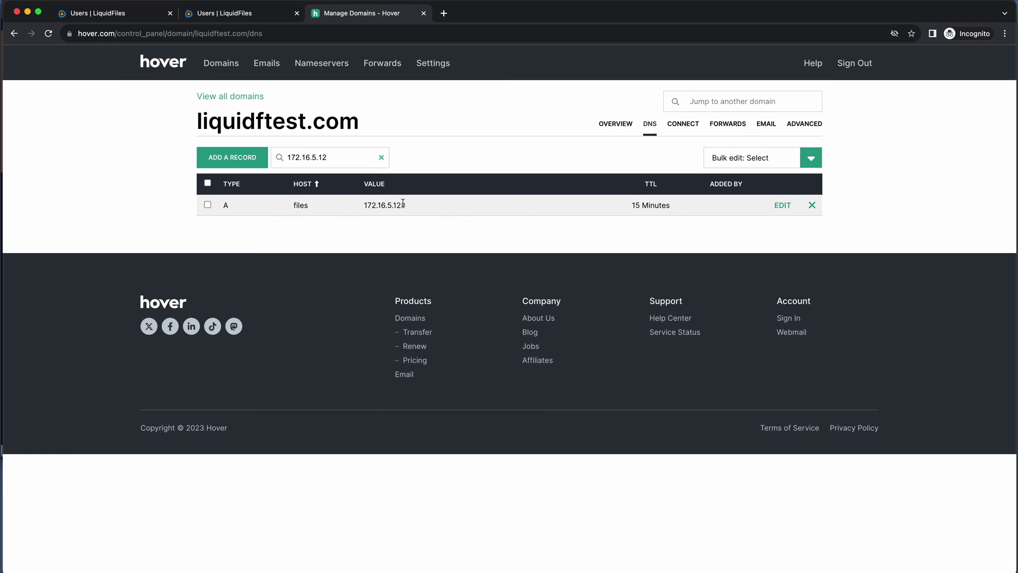
pyautogui.click(123, 21)
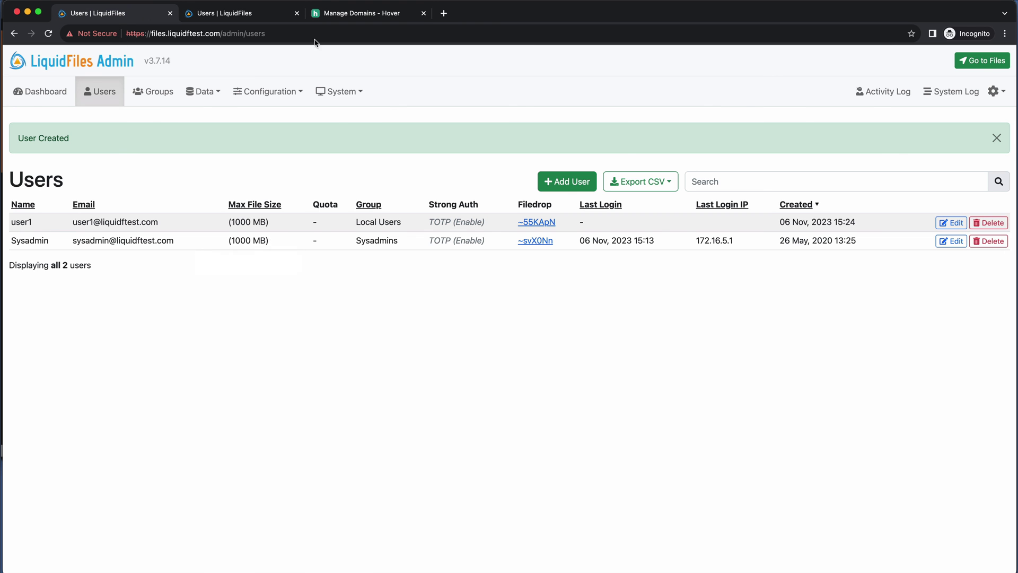
pyautogui.click(347, 19)
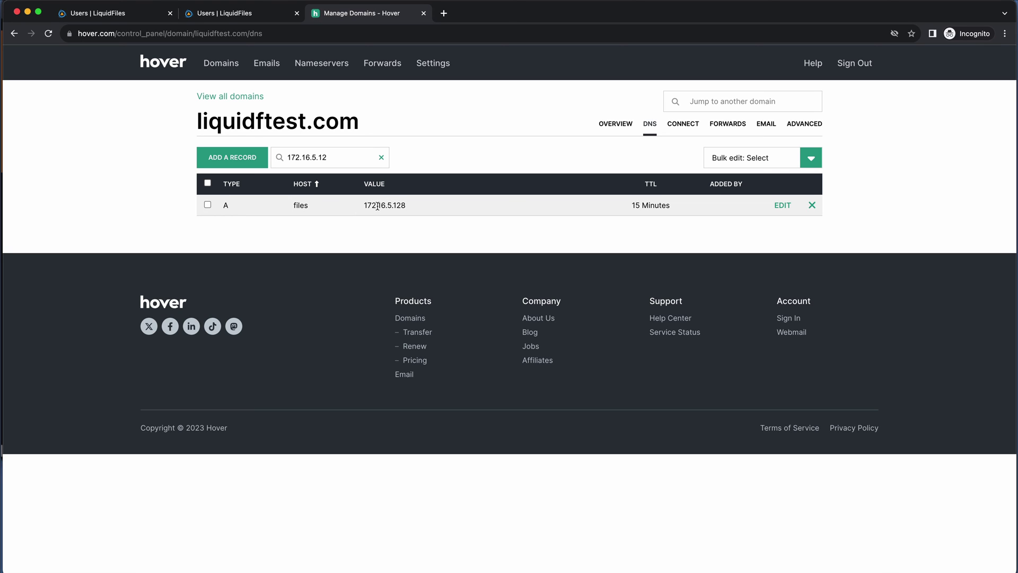
# - Edit the files A record's IP address from 172.16.5.128 to 172.16.252.224
pyautogui.click(783, 205)
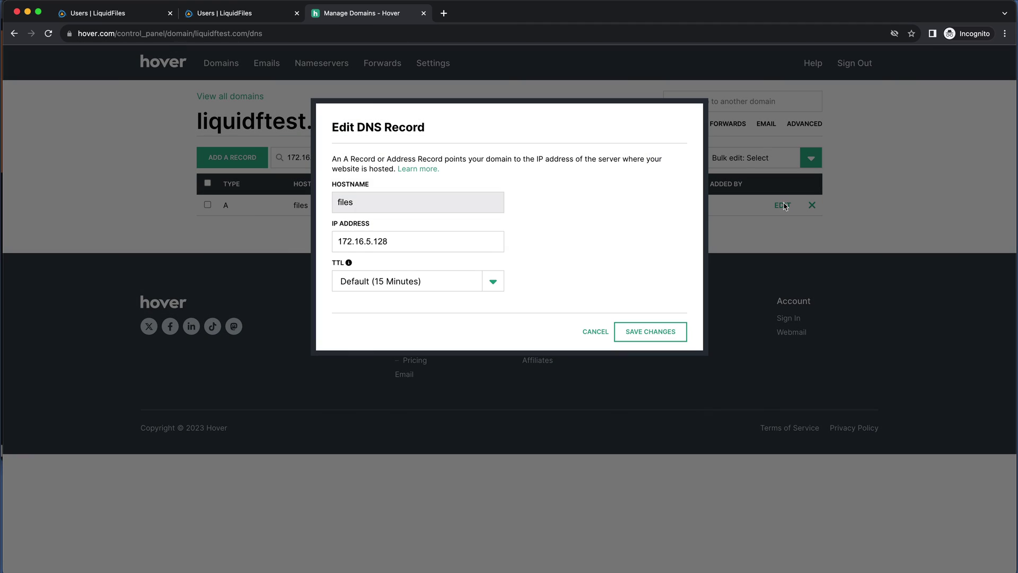
pyautogui.click(415, 241)
pyautogui.press('Left')
pyautogui.press('Left')
pyautogui.press('Left')
pyautogui.press('Left')
pyautogui.press('Left')
pyautogui.press('Left')
pyautogui.press('Left')
pyautogui.press('Left')
pyautogui.press('Left')
pyautogui.press('Right')
pyautogui.press('Right')
pyautogui.press('Right')
pyautogui.press('Right')
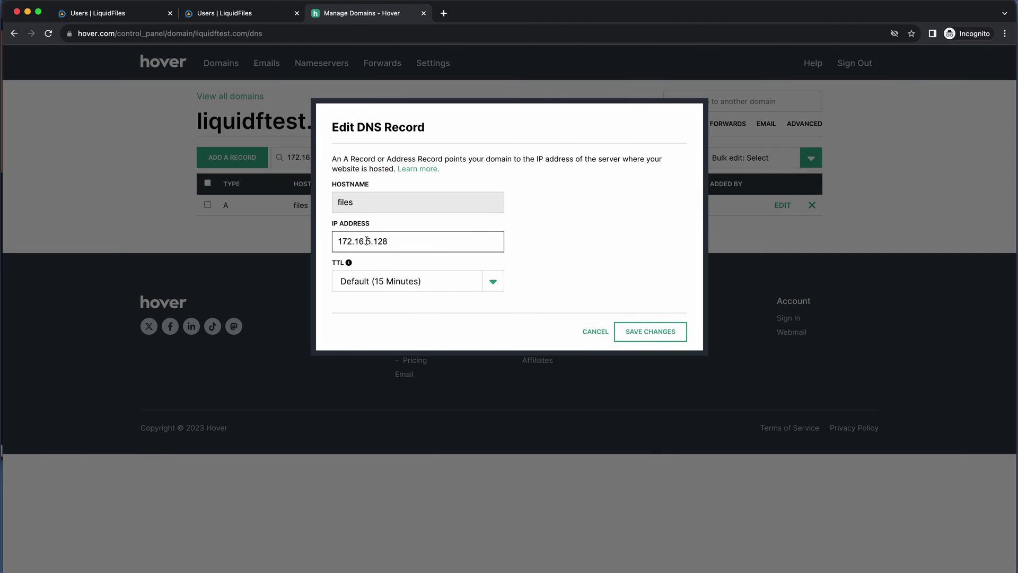
pyautogui.hotkey('shift', 'End')
pyautogui.write('252.224')
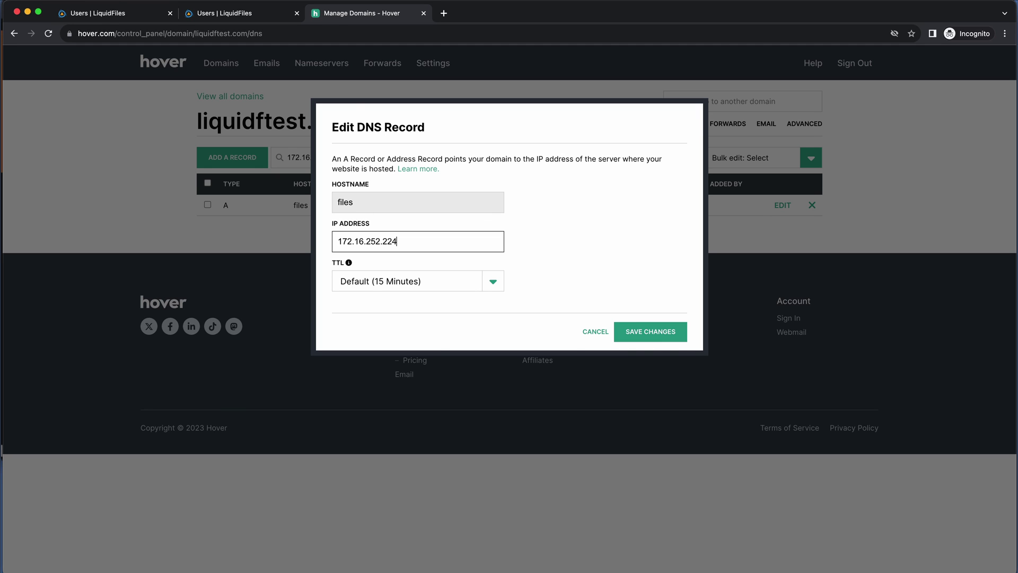
# - Return to the v4.0.0 Admin Users page and open the System settings menu
pyautogui.click(245, 14)
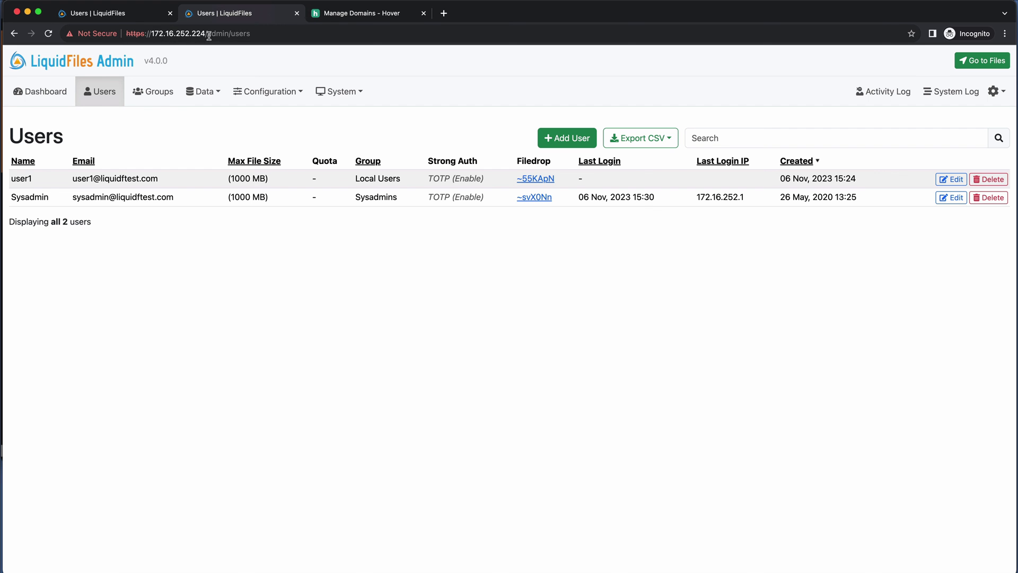
pyautogui.click(350, 14)
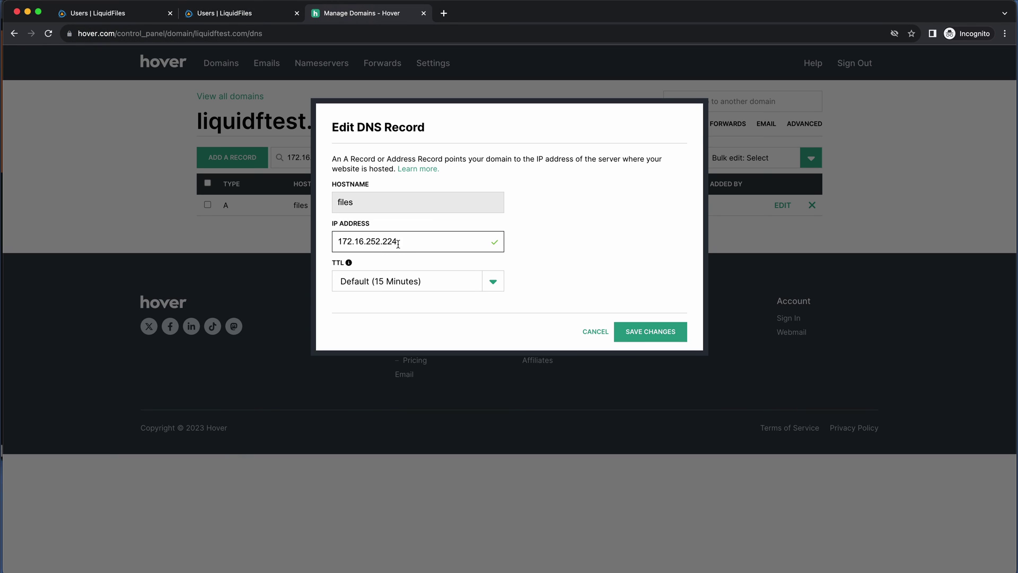
pyautogui.click(241, 14)
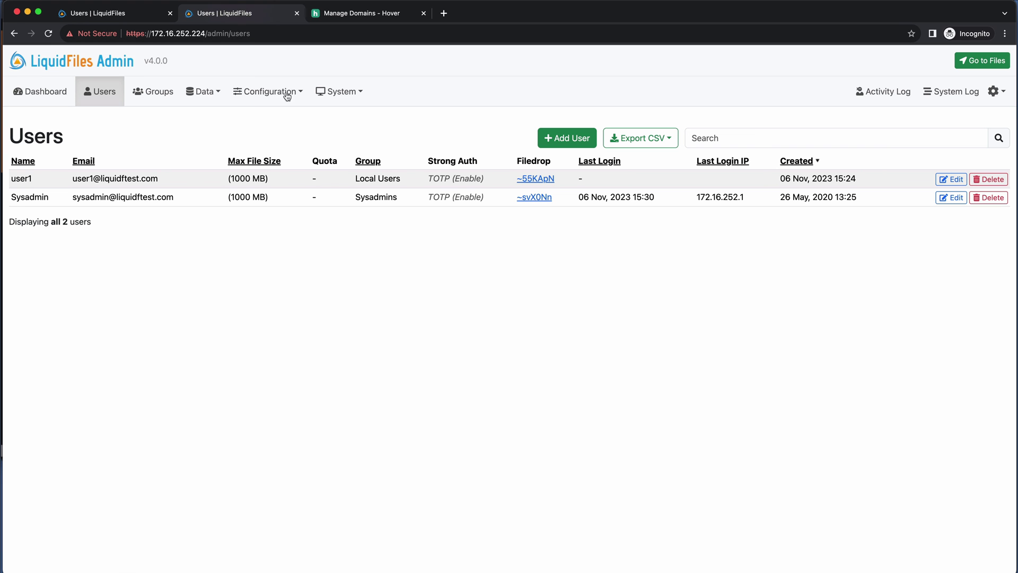
pyautogui.click(332, 93)
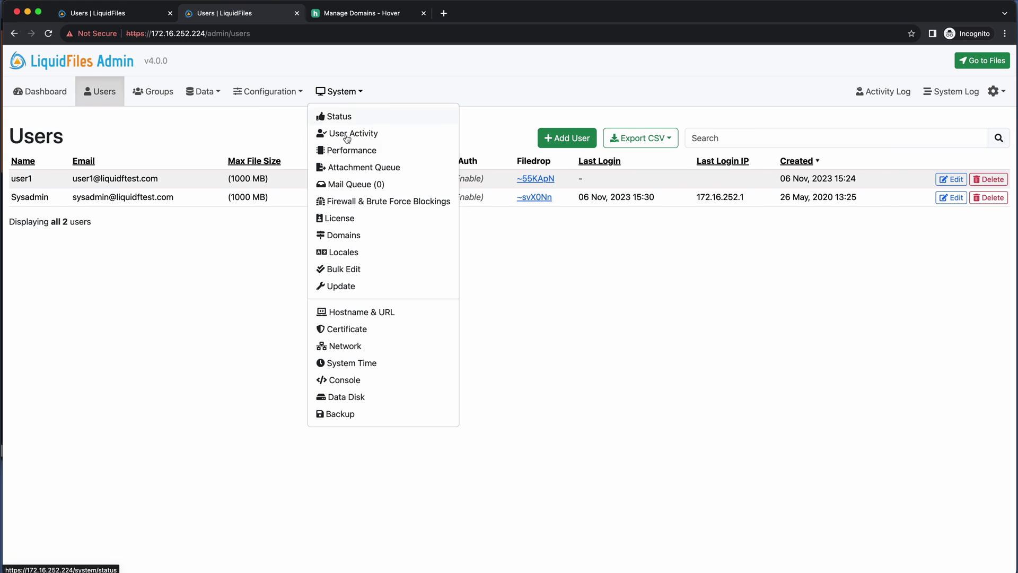
# - On System > Network, turn off IPv4 DHCP and enter static address 172.16.5.128/24
pyautogui.click(359, 348)
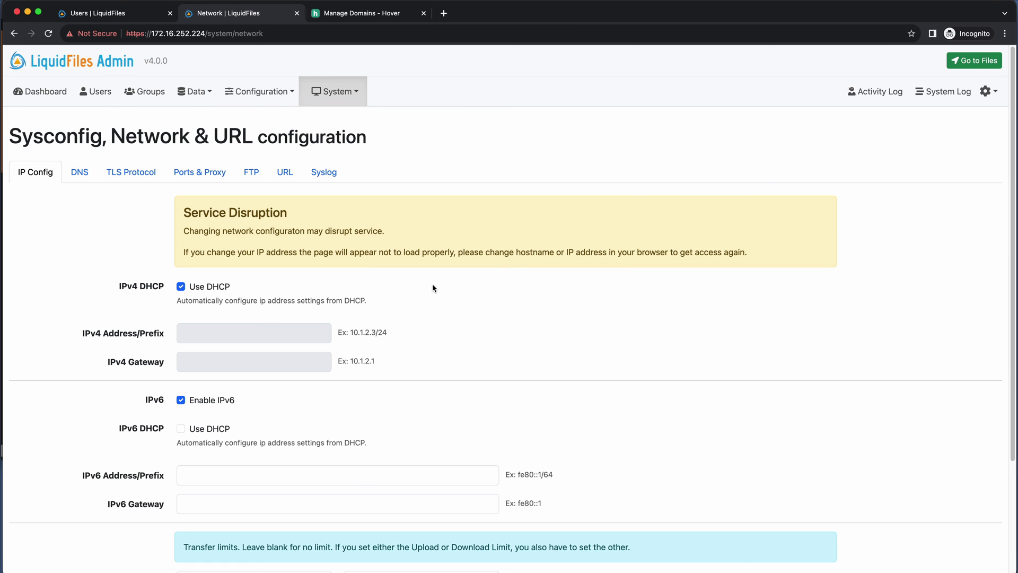
pyautogui.click(181, 286)
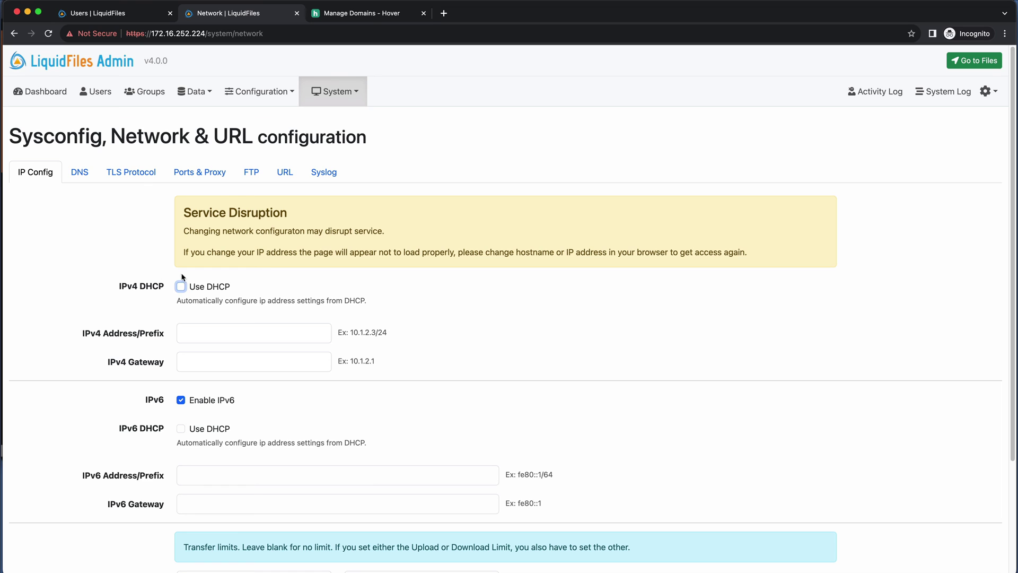
pyautogui.click(235, 336)
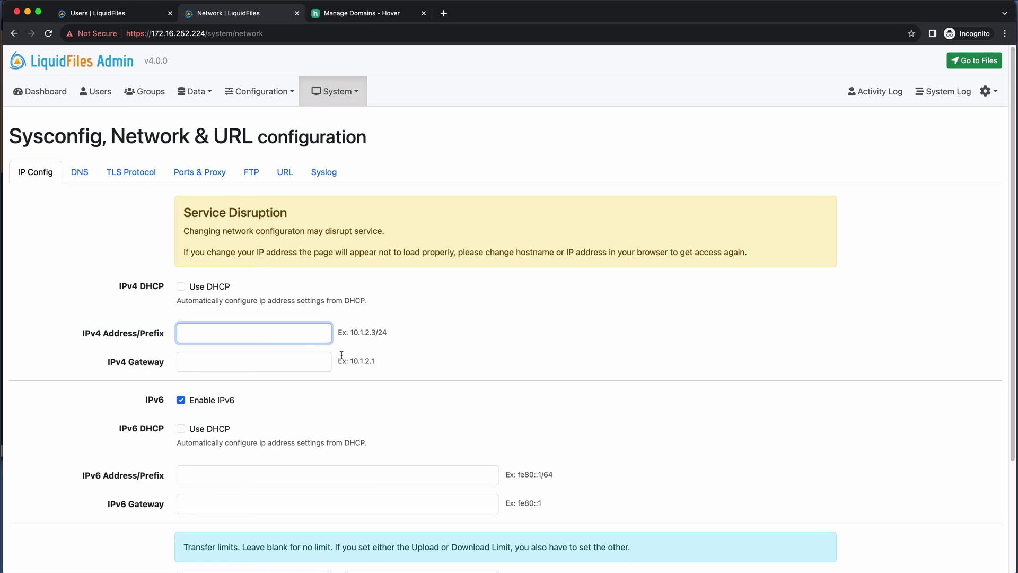
pyautogui.write('172.16.5.128')
pyautogui.click(275, 361)
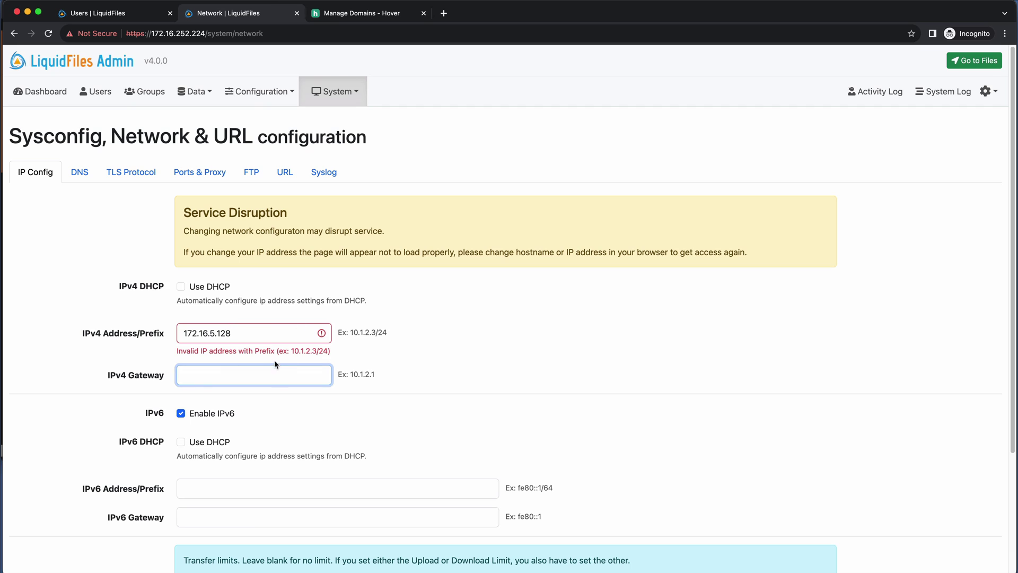
pyautogui.click(278, 333)
pyautogui.write('24')
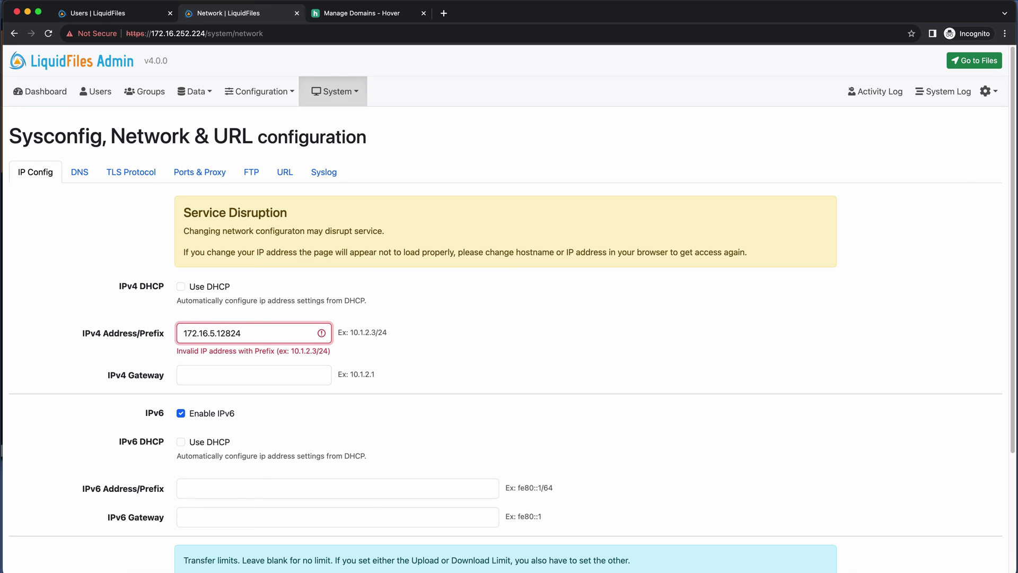
pyautogui.press('BackSpace')
pyautogui.press('BackSpace')
pyautogui.write('/24')
# - Set the IPv4 gateway to 172.16.5.1
pyautogui.click(273, 371)
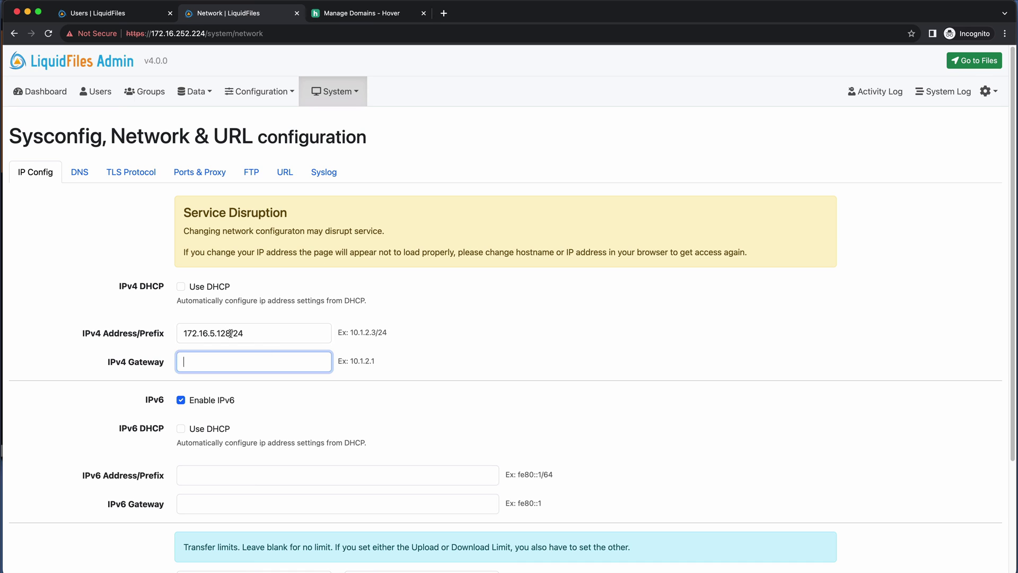
pyautogui.moveTo(231, 333); pyautogui.dragTo(180, 344)
pyautogui.press('super+c')
pyautogui.click(193, 360)
pyautogui.press('super+v')
pyautogui.press('BackSpace')
pyautogui.press('BackSpace')
pyautogui.click(422, 320)
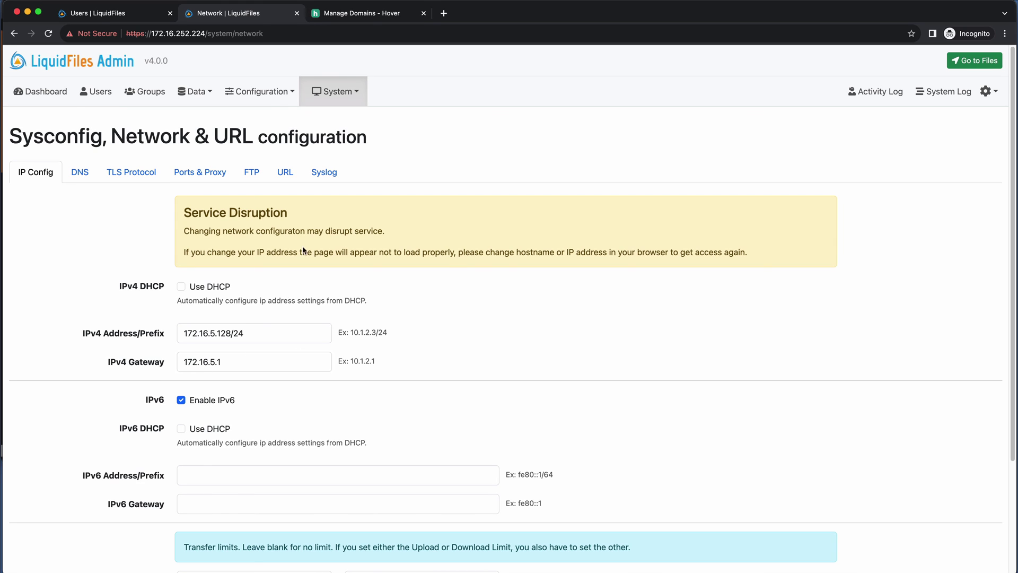
pyautogui.click(360, 13)
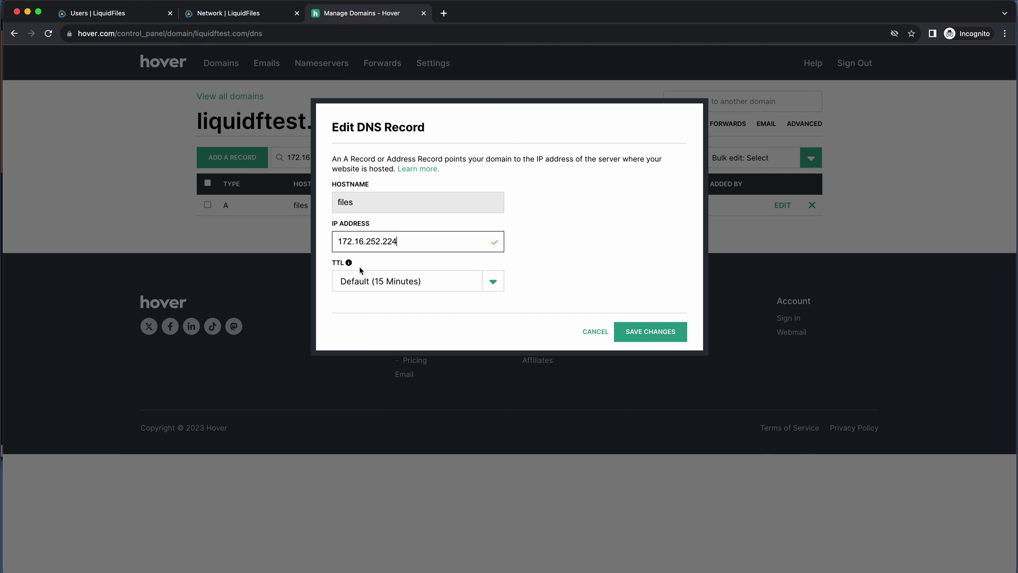
# - Cross-check the old v3.7.14 users page and Hover record, then open the v4.0.0 System menu
pyautogui.click(236, 12)
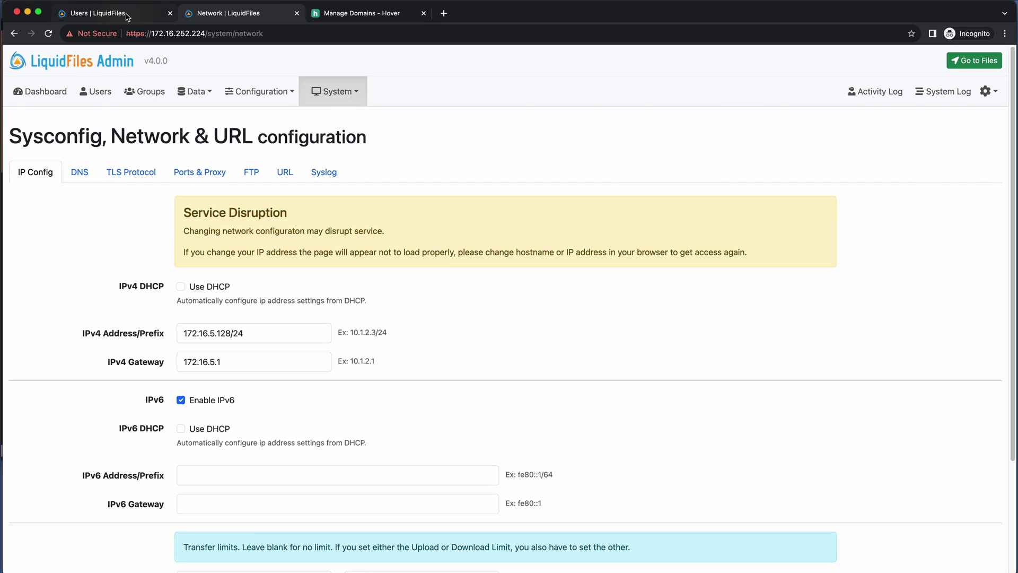
pyautogui.click(126, 19)
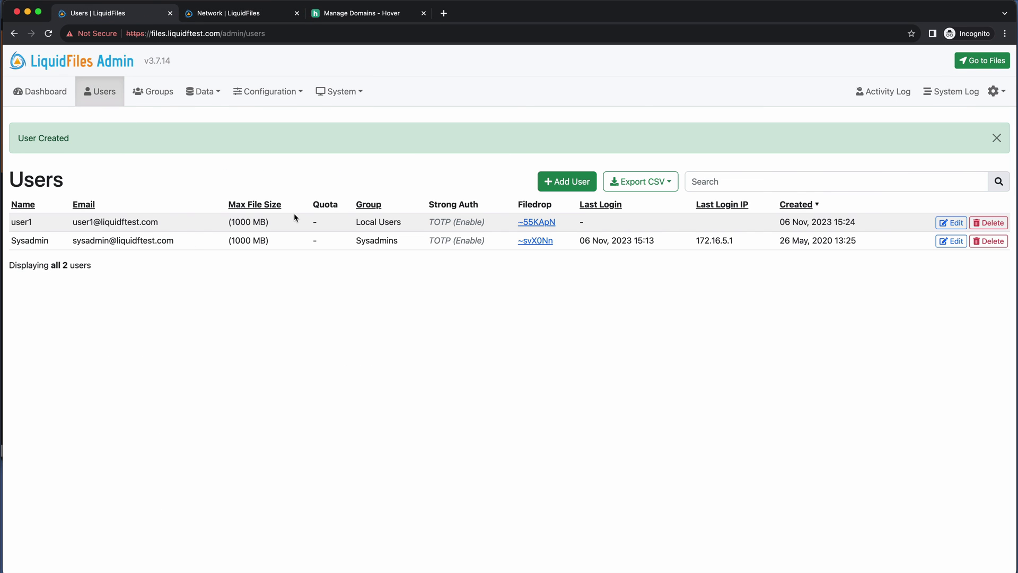
pyautogui.click(238, 15)
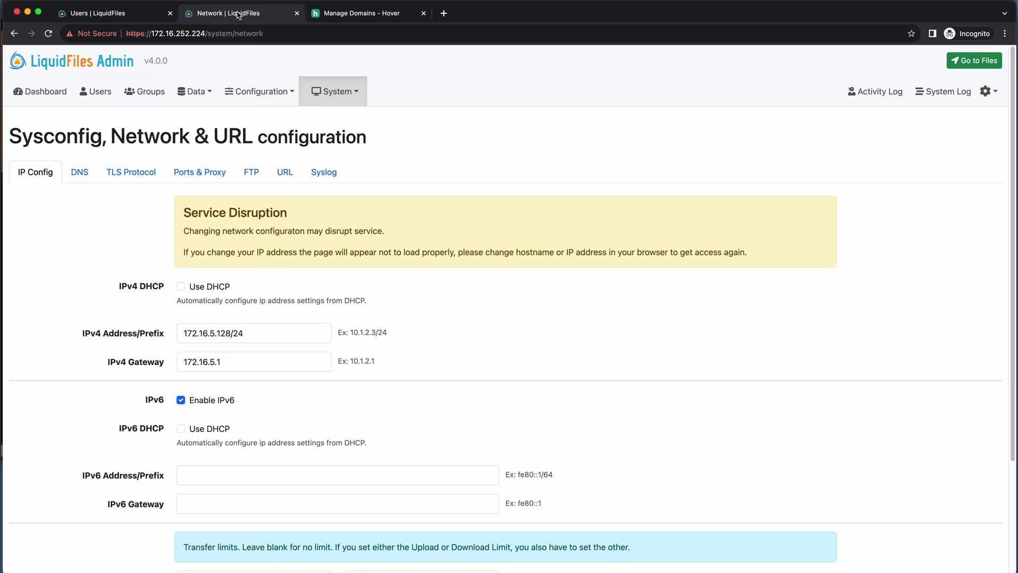
pyautogui.click(390, 15)
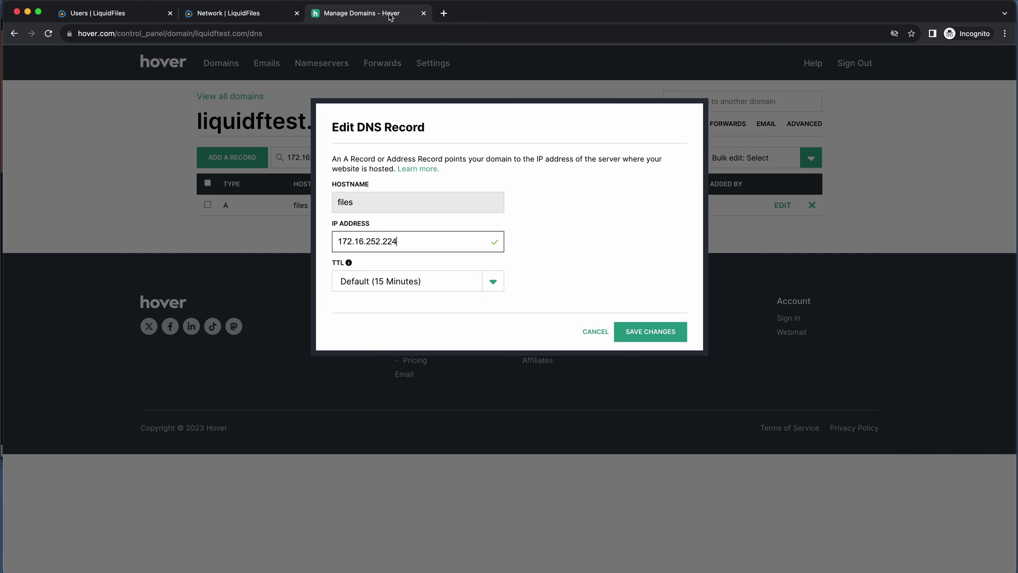
pyautogui.click(260, 15)
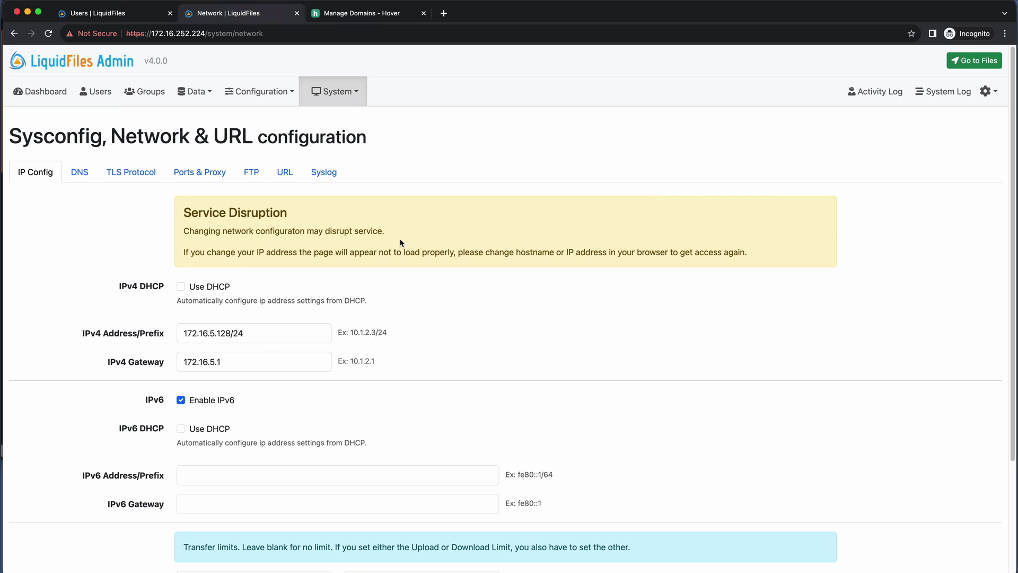
pyautogui.click(340, 94)
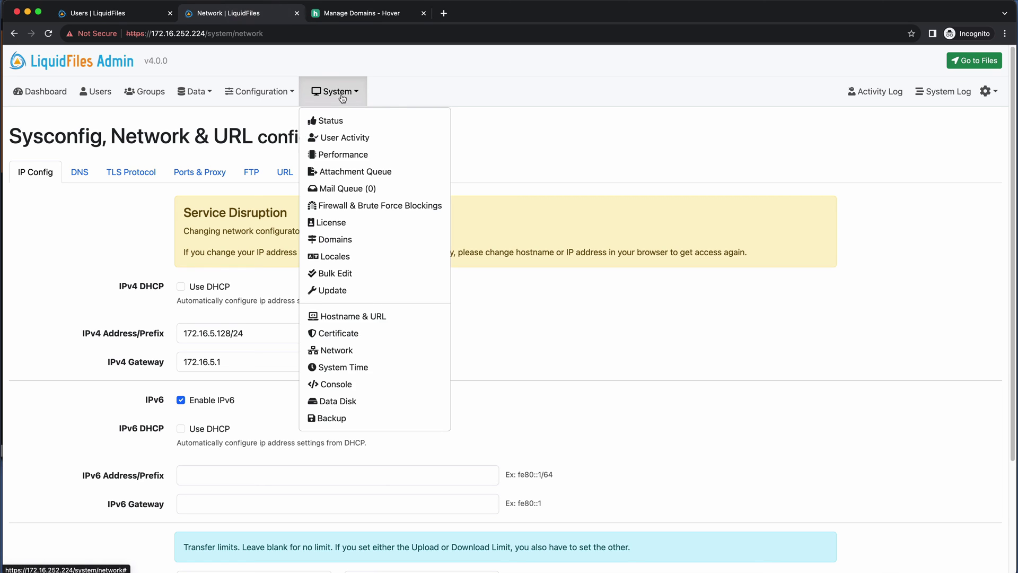
# - On Hostname & URL, set System Hostname to files.liquidftest.com from the Public URL and save
pyautogui.click(385, 317)
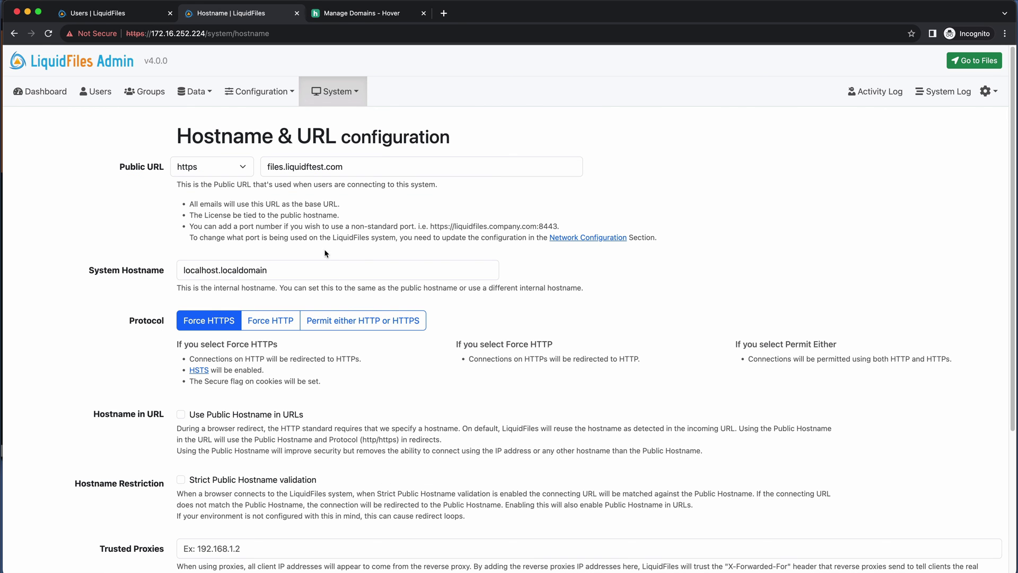
pyautogui.moveTo(355, 169); pyautogui.dragTo(251, 180)
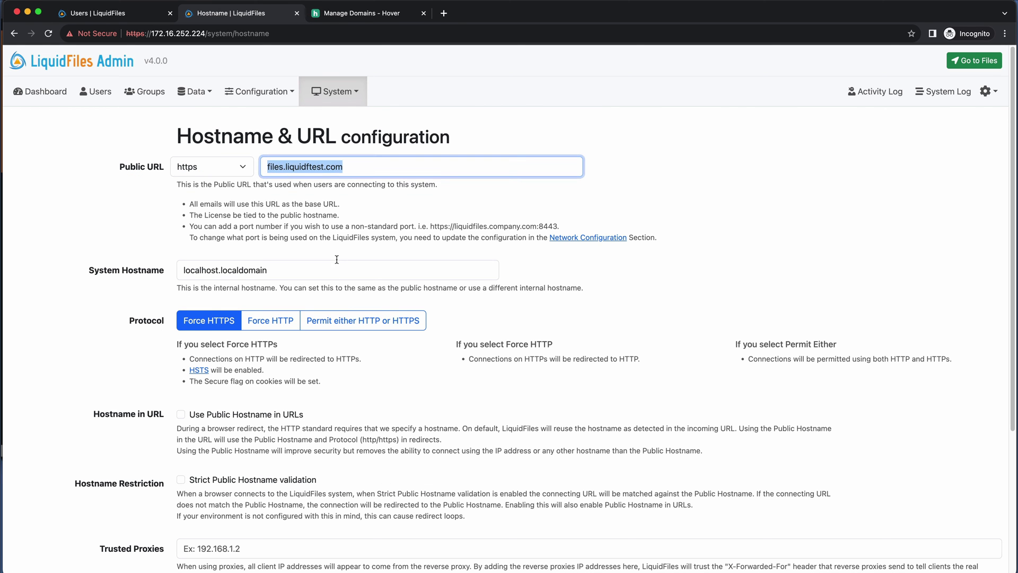
pyautogui.tripleClick(289, 270)
pyautogui.press('super+v')
pyautogui.scroll(-1, 385, 391)
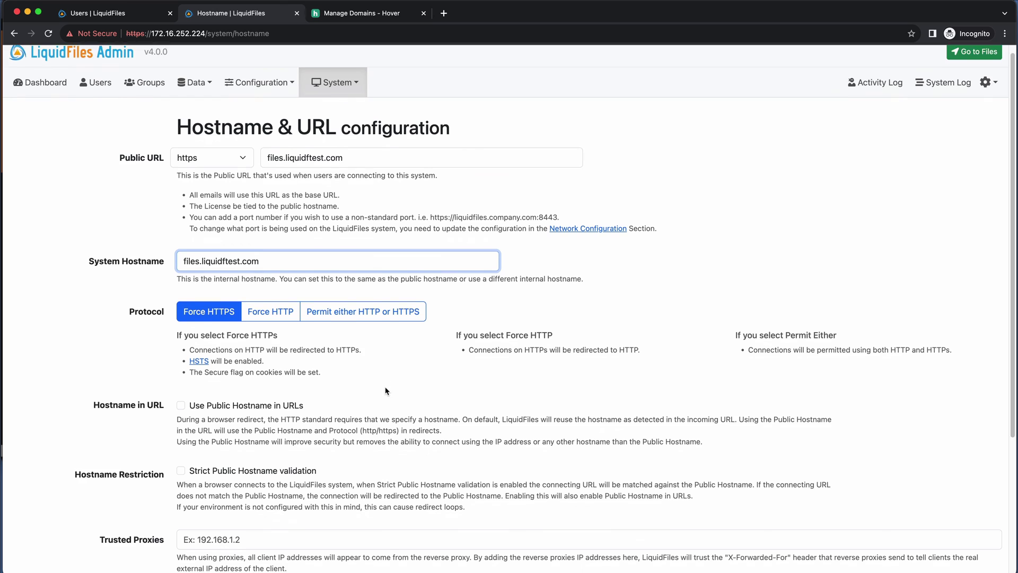
pyautogui.scroll(-4, 386, 391)
pyautogui.press('Return')
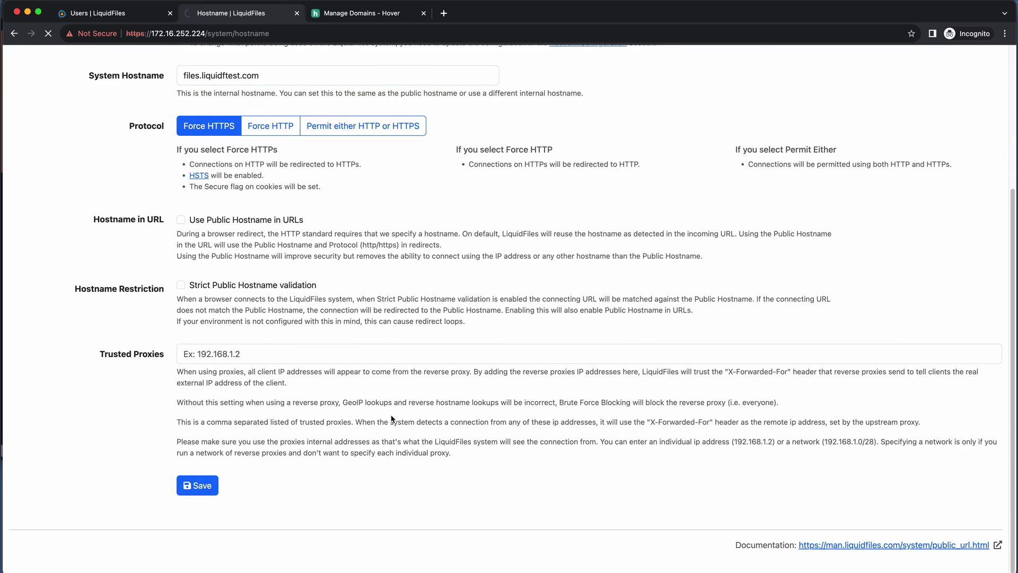
pyautogui.click(369, 15)
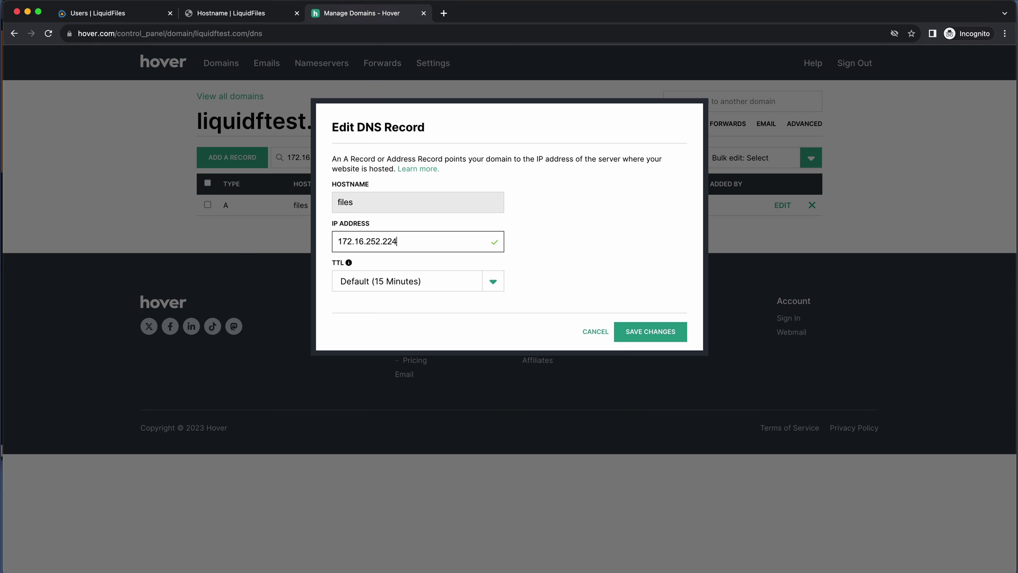
pyautogui.click(230, 12)
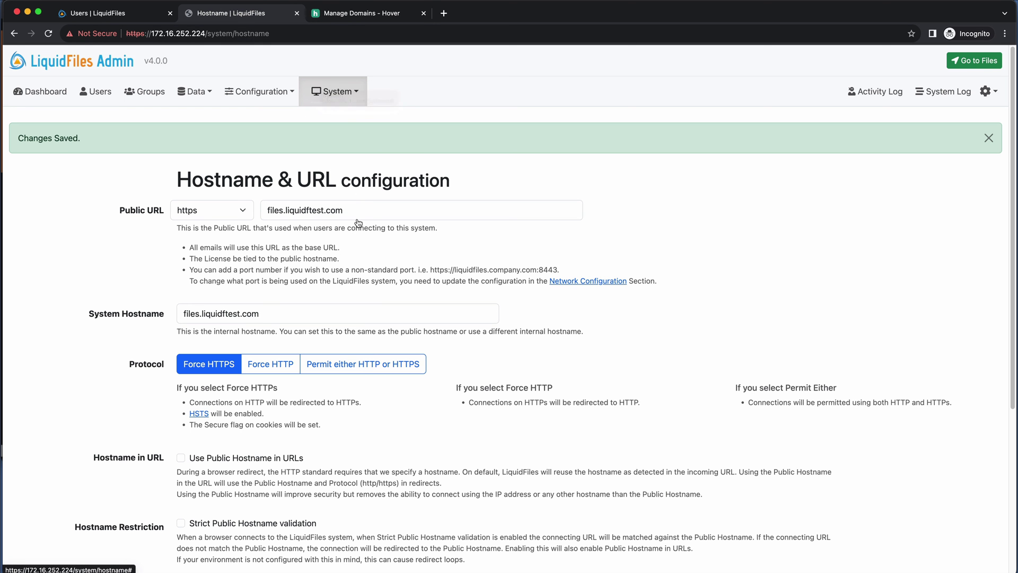